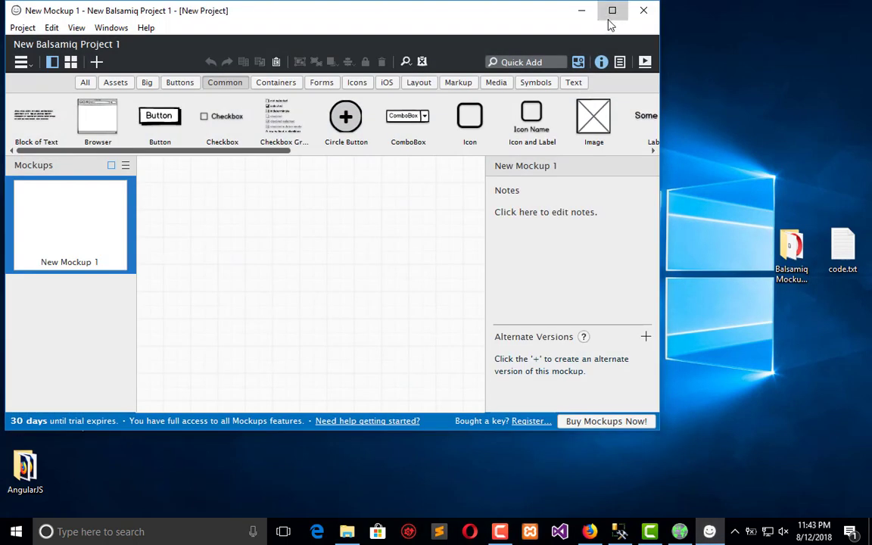
# - Maximize the window and rename the mockup as Home Page
pyautogui.click(609, 10)
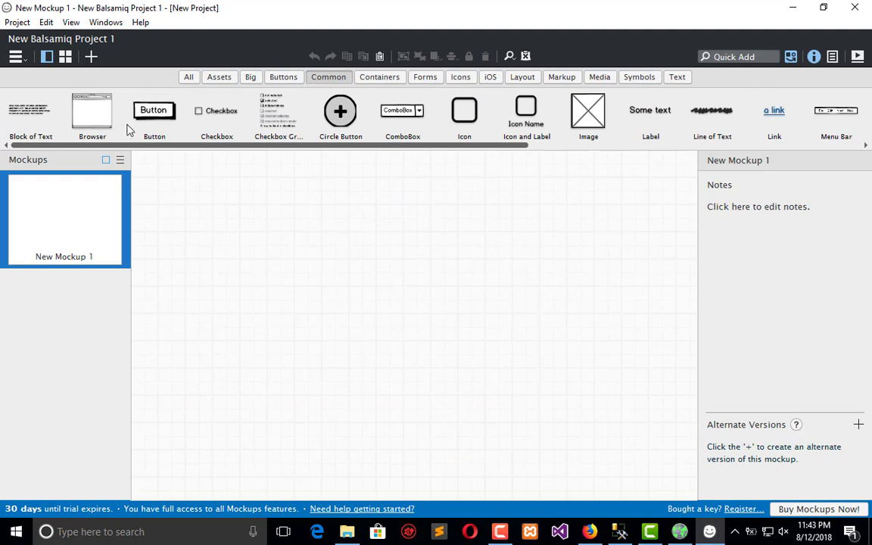
pyautogui.doubleClick(86, 257)
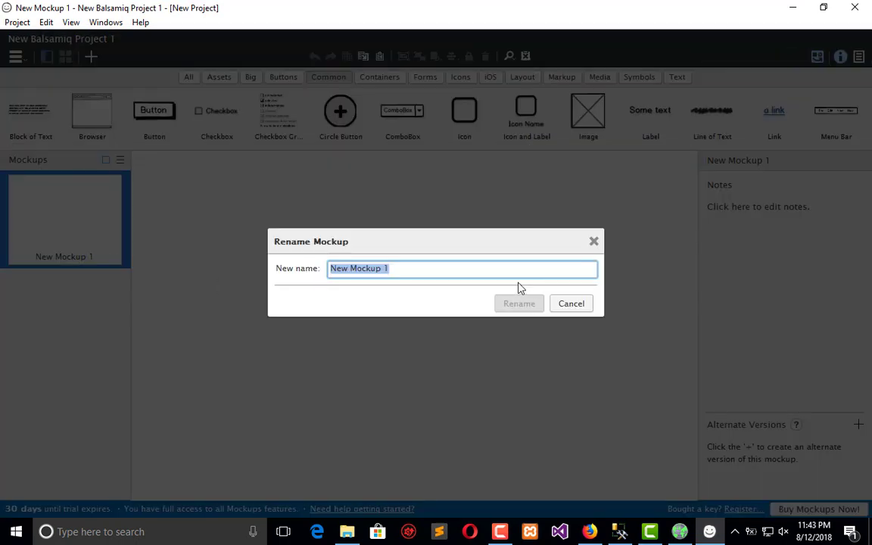
pyautogui.write('Home')
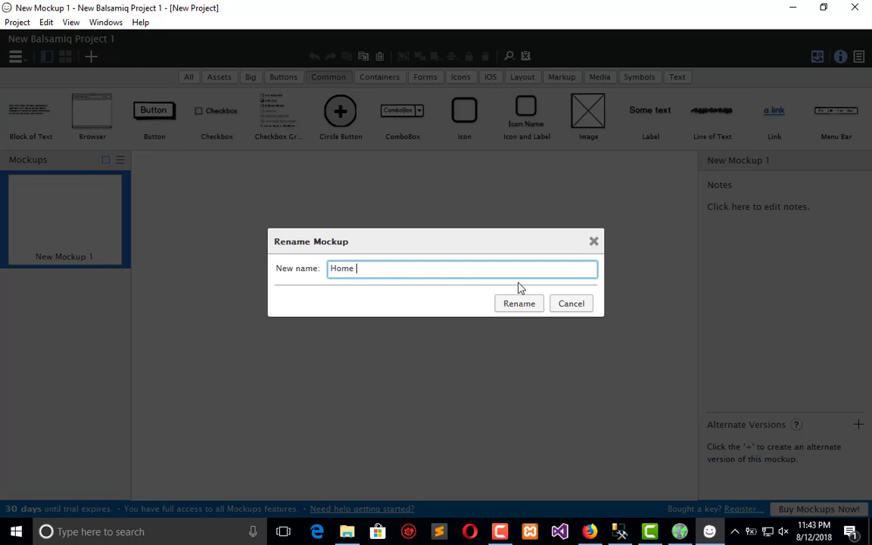
pyautogui.write(' Page')
pyautogui.press('Return')
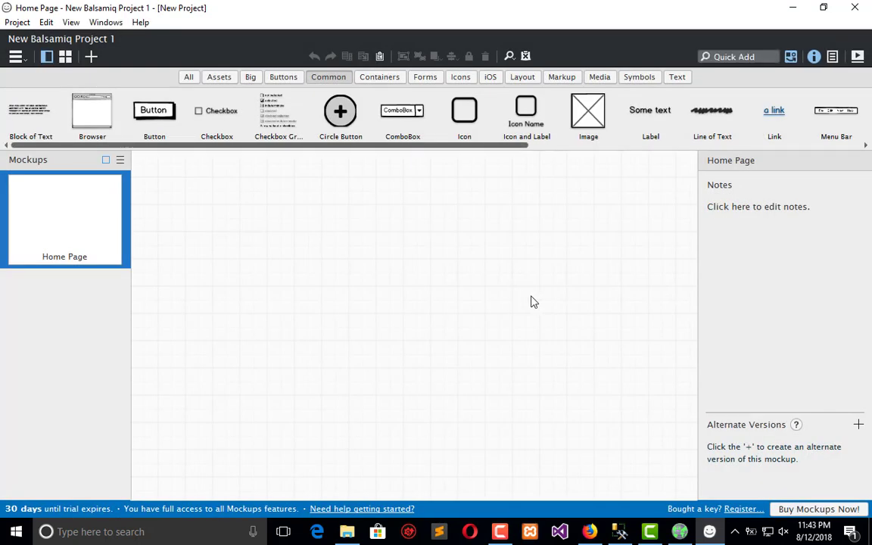
pyautogui.moveTo(92, 114); pyautogui.dragTo(178, 238)
pyautogui.click(323, 274)
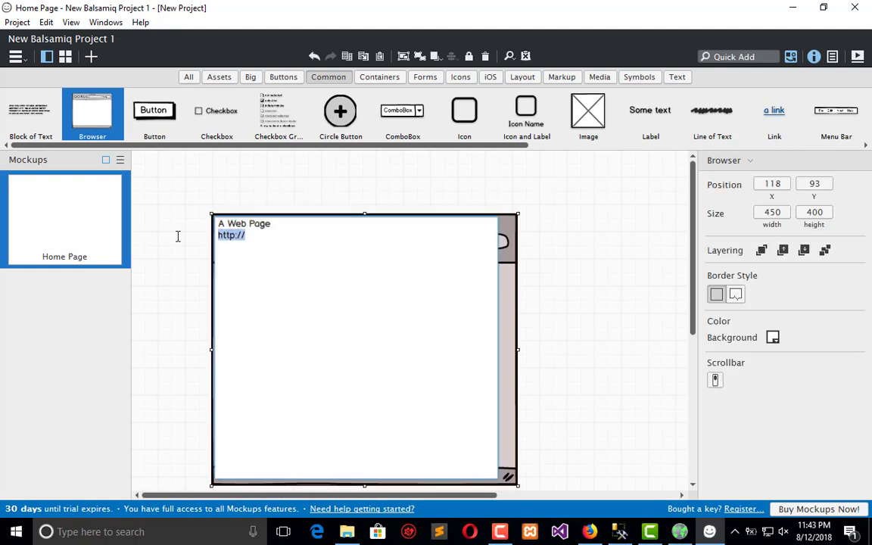
pyautogui.click(339, 244)
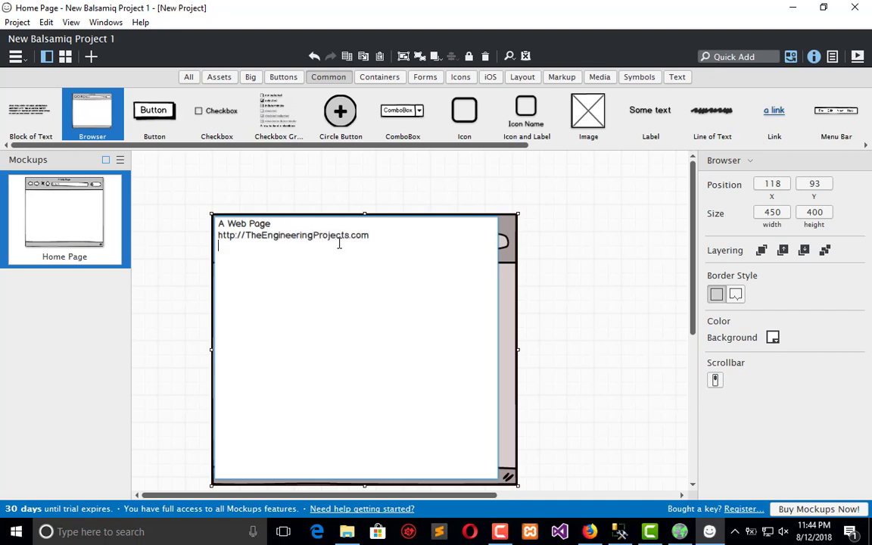
pyautogui.moveTo(287, 223); pyautogui.dragTo(168, 230)
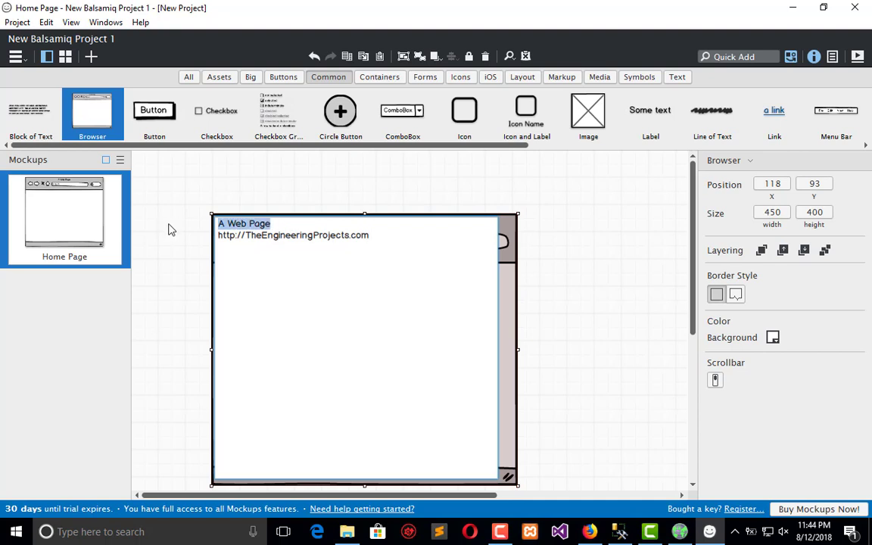
pyautogui.write('Hom')
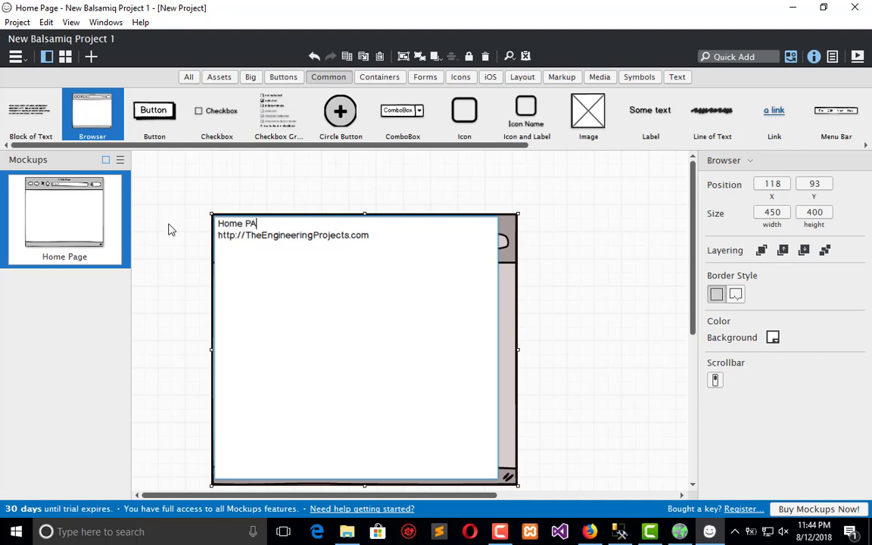
pyautogui.click(171, 230)
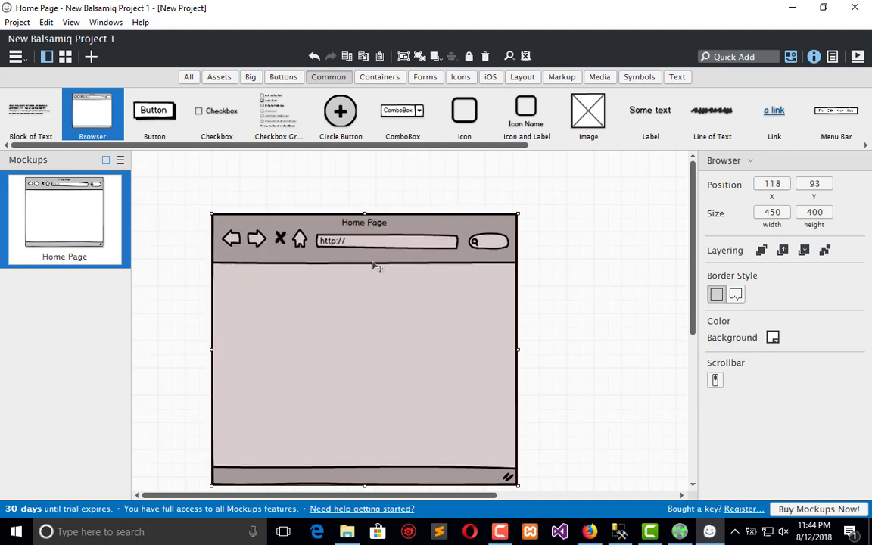
# - Move the browser to about X 56, Y 21 and widen it to about 733
pyautogui.moveTo(337, 236); pyautogui.dragTo(294, 186)
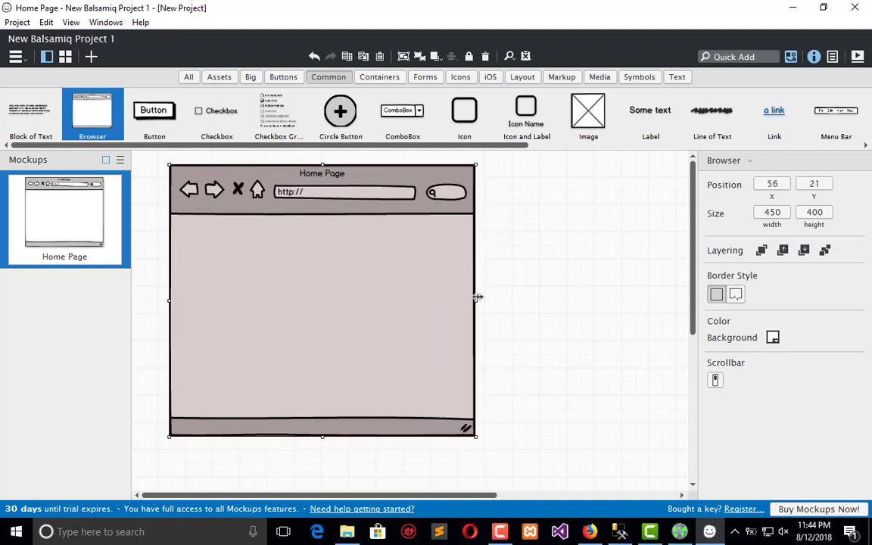
pyautogui.moveTo(476, 300); pyautogui.dragTo(671, 320)
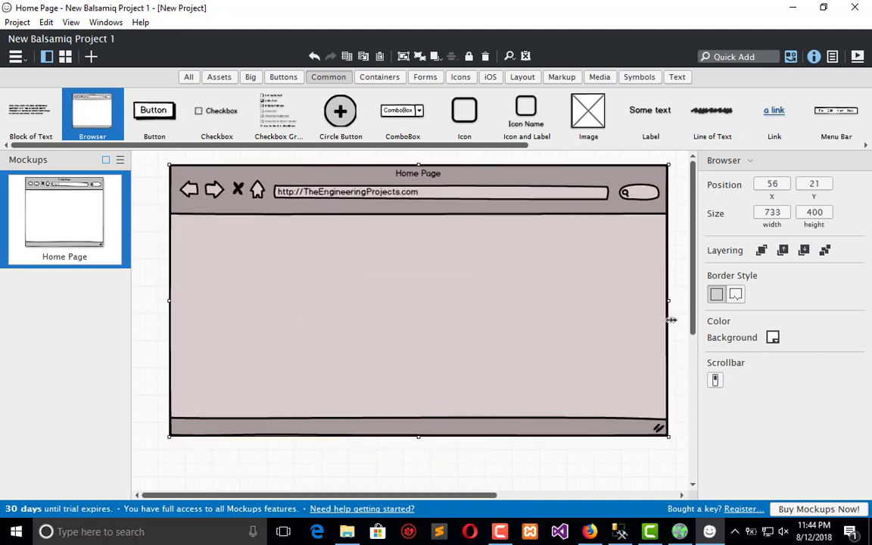
# - Add a header rectangle of about 718 by 70 across the browser, just below its address bar
pyautogui.click(751, 57)
pyautogui.write('rewc')
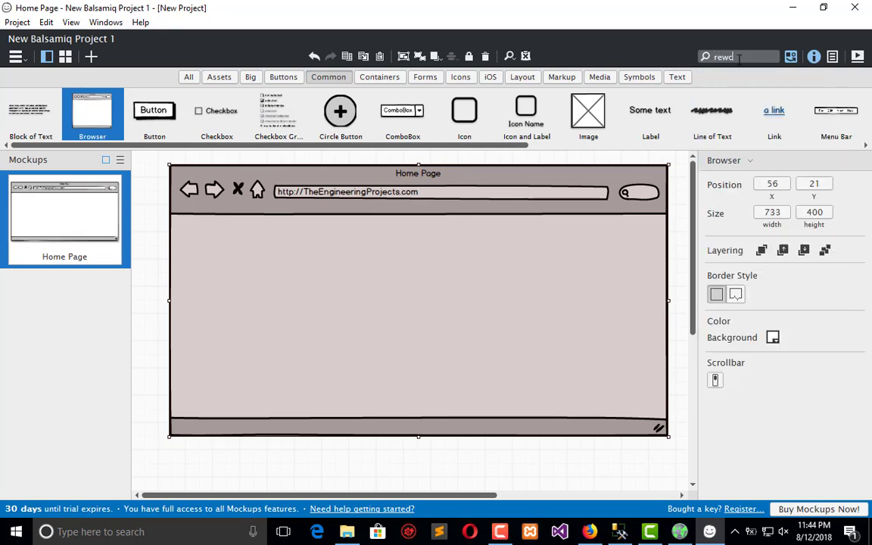
pyautogui.press('BackSpace')
pyautogui.press('BackSpace')
pyautogui.press('BackSpace')
pyautogui.press('BackSpace')
pyautogui.write('rec')
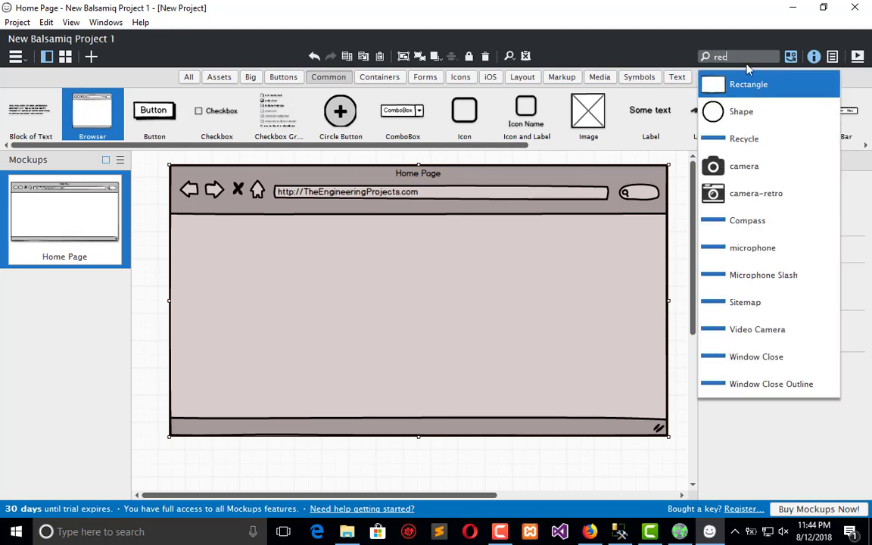
pyautogui.click(752, 85)
pyautogui.moveTo(218, 202); pyautogui.dragTo(664, 242)
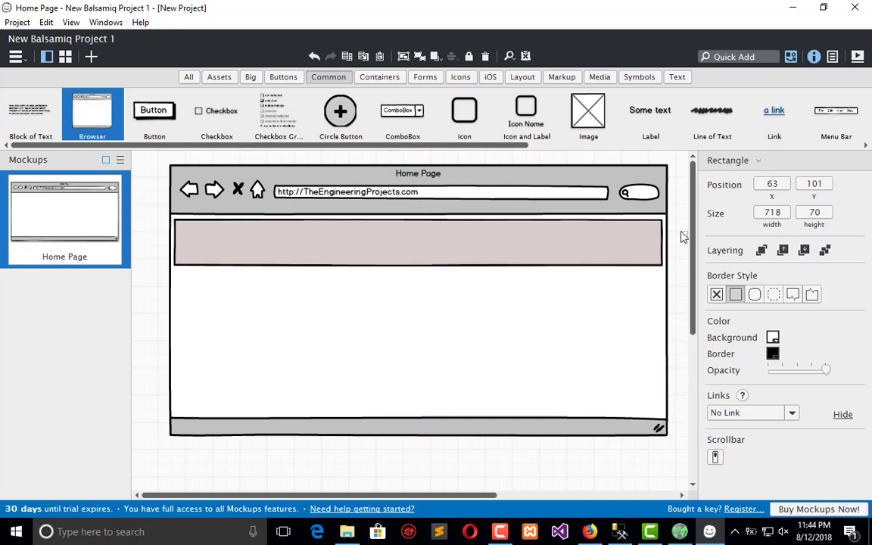
pyautogui.click(681, 236)
# - Add a search box inside the header rectangle's right end, at about X 645, Y 124
pyautogui.click(727, 59)
pyautogui.write('sear')
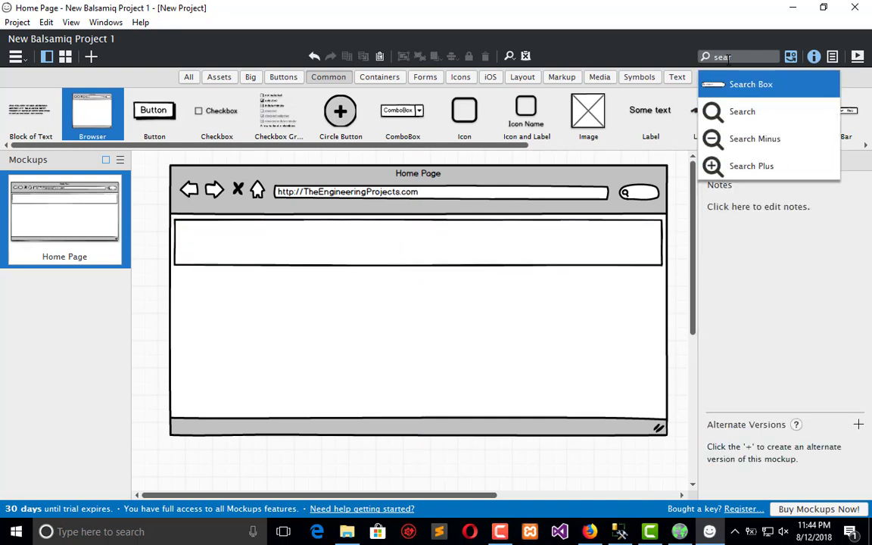
pyautogui.click(739, 85)
pyautogui.moveTo(232, 198); pyautogui.dragTo(635, 256)
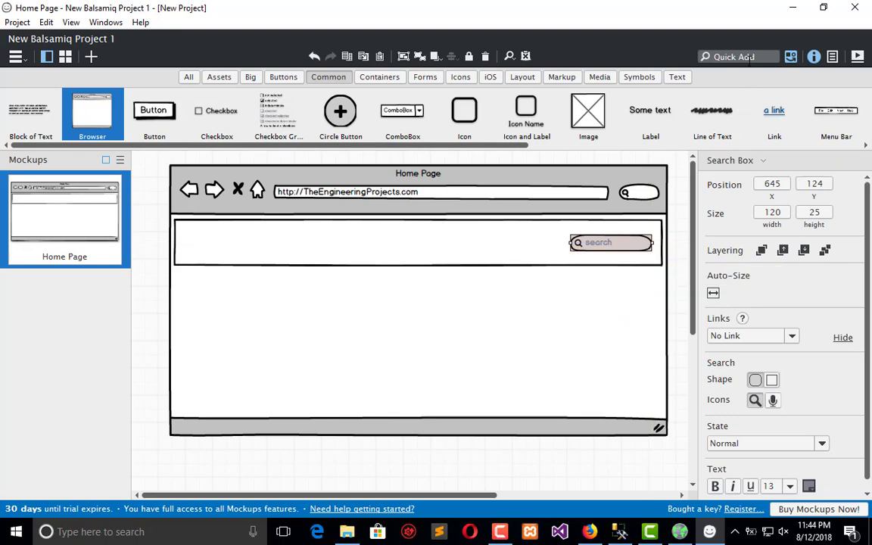
pyautogui.click(749, 58)
pyautogui.write('men')
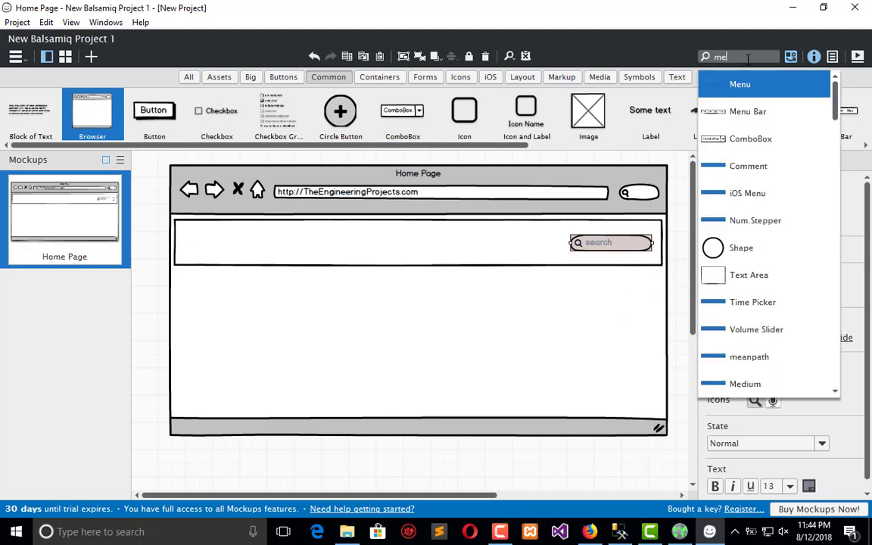
pyautogui.click(756, 86)
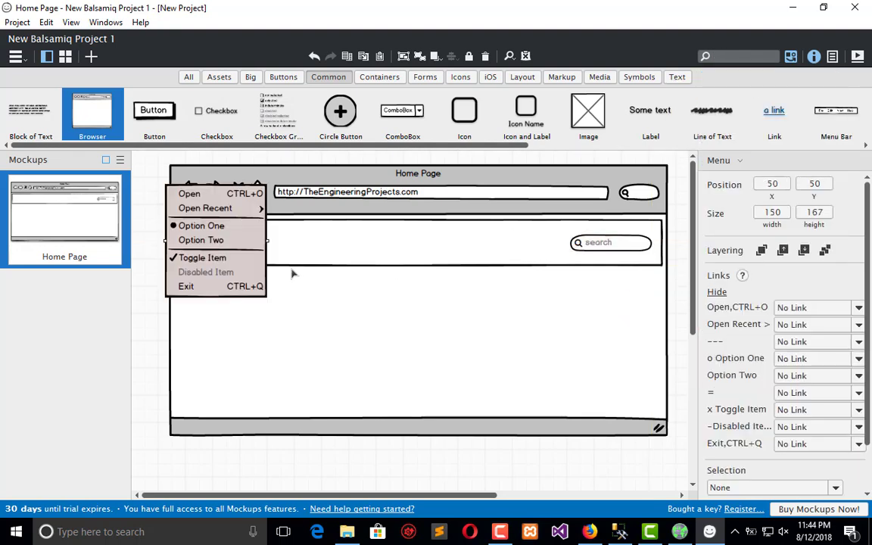
pyautogui.press('Delete')
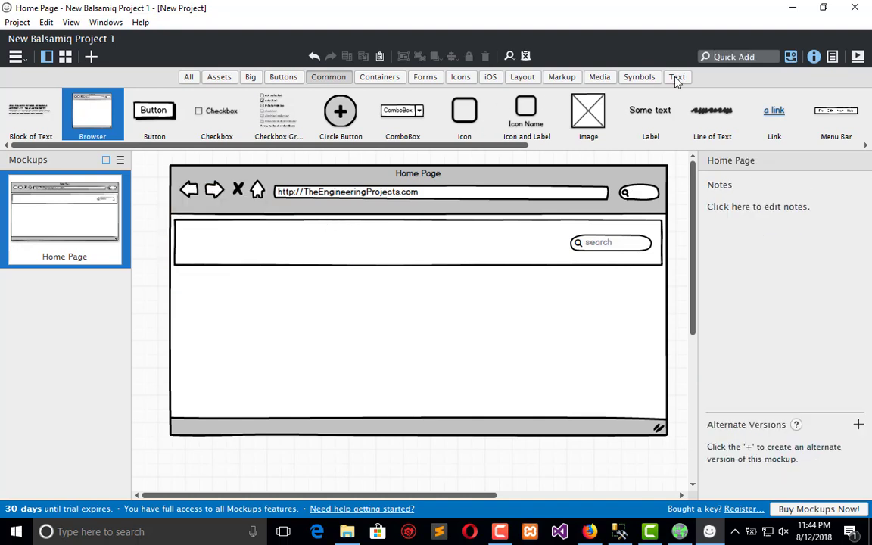
pyautogui.write('men')
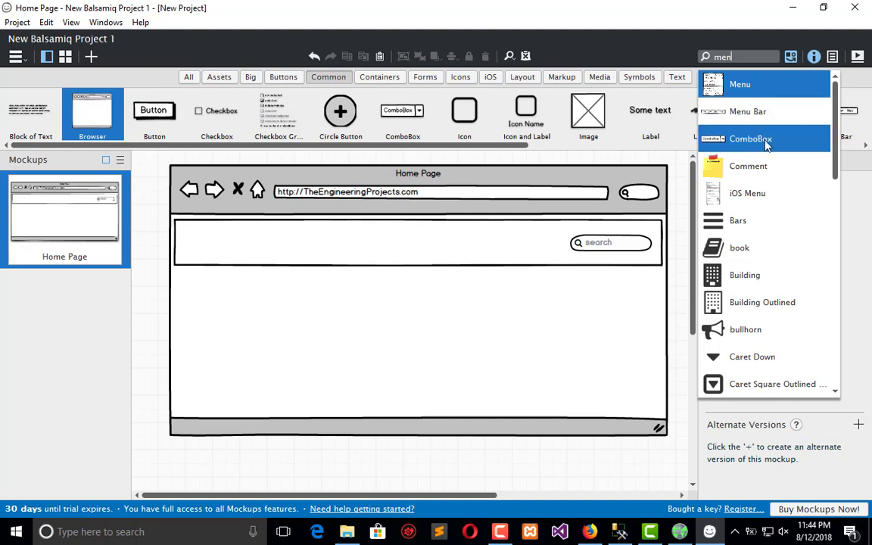
pyautogui.scroll(-4, 774, 303)
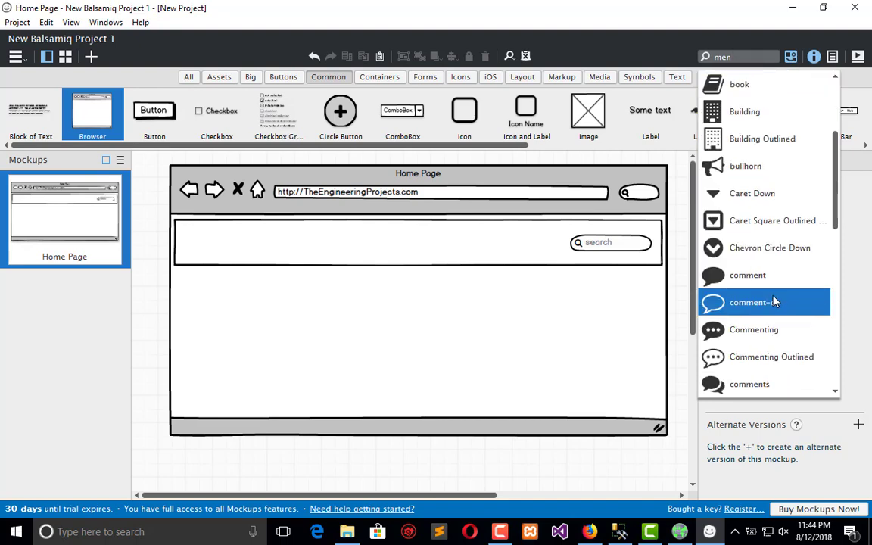
pyautogui.scroll(-5, 777, 344)
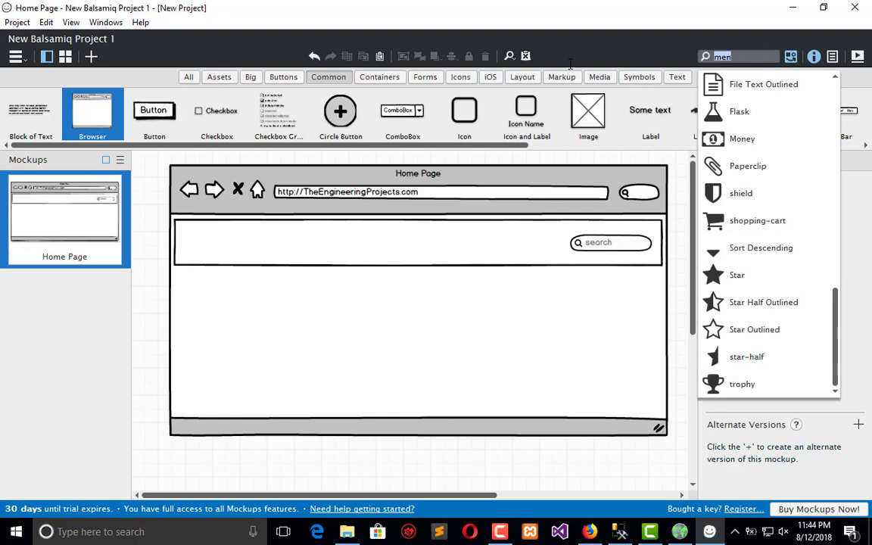
# - Add a link bar to the header, directly left of the search box and aligned with it
pyautogui.write('na')
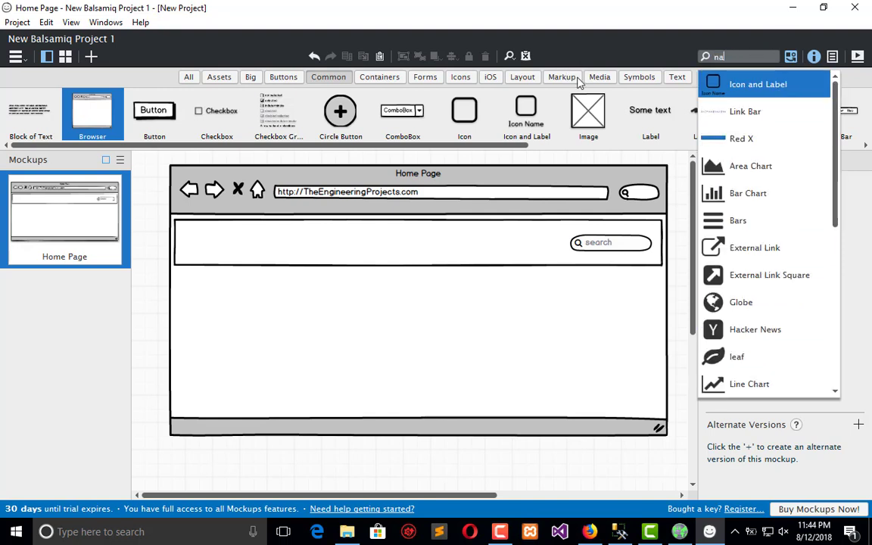
pyautogui.click(798, 112)
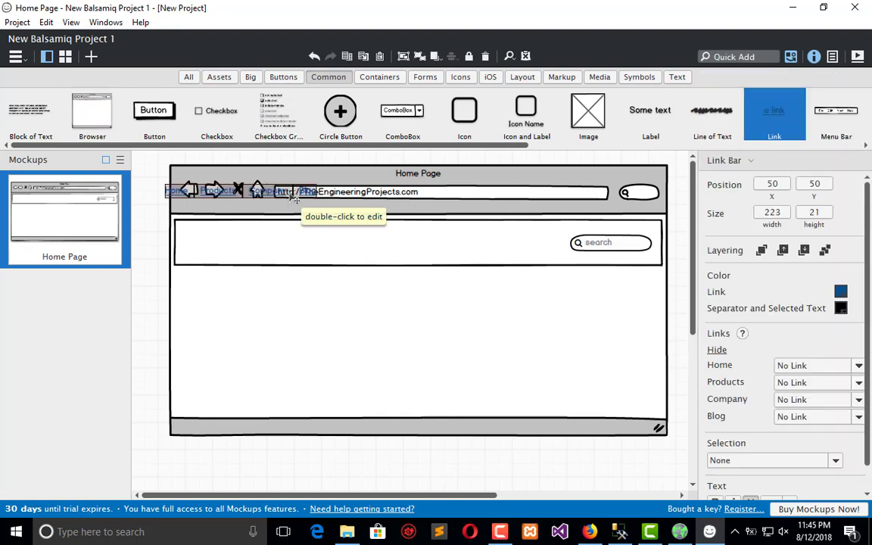
pyautogui.moveTo(330, 199); pyautogui.dragTo(540, 252)
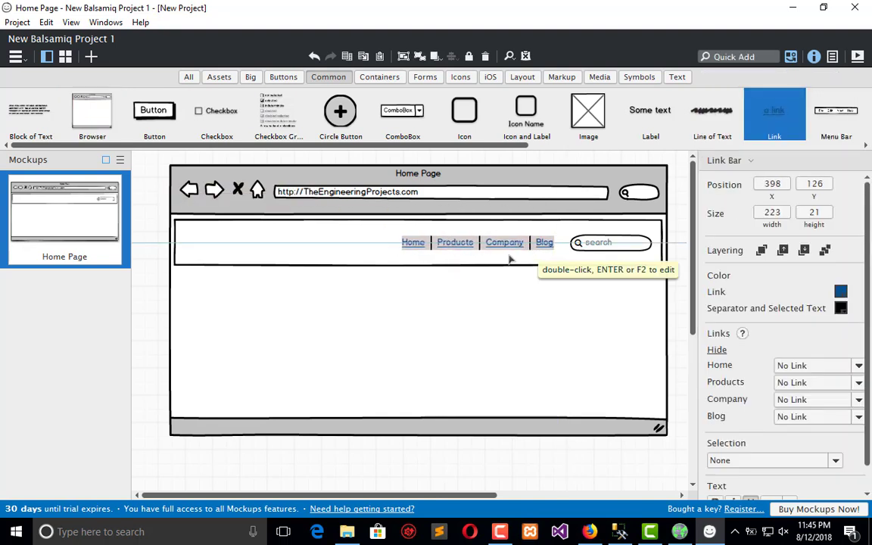
pyautogui.click(491, 303)
# - Add an image placeholder of about 143 by 57 at the left end of the header rectangle
pyautogui.moveTo(588, 114); pyautogui.dragTo(239, 243)
pyautogui.click(279, 313)
pyautogui.click(218, 227)
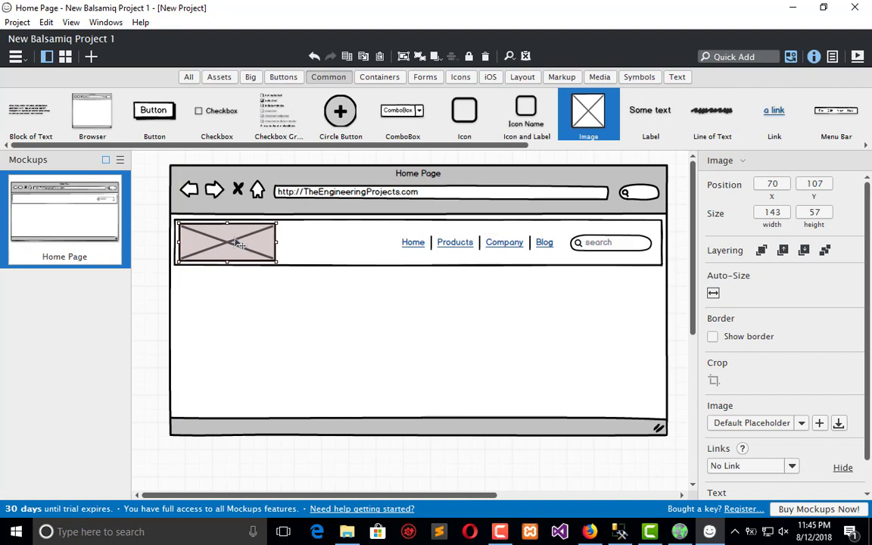
pyautogui.click(329, 349)
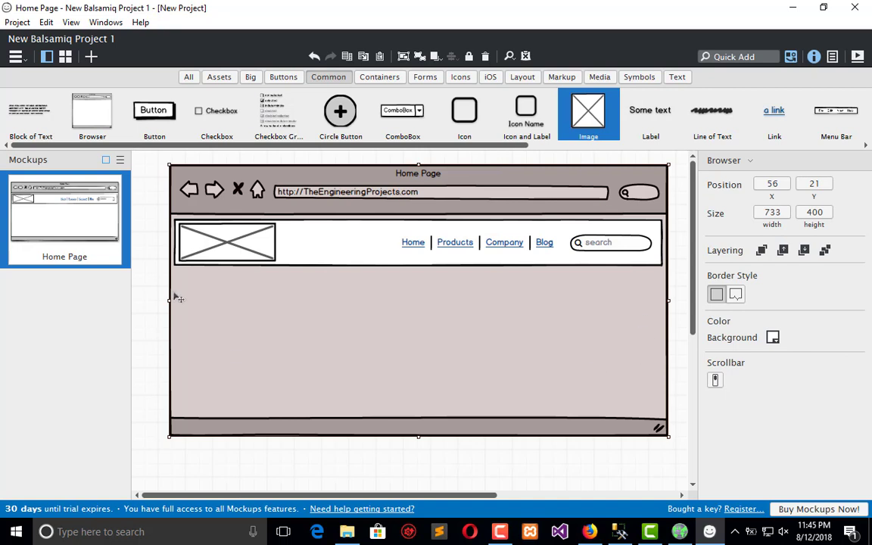
pyautogui.click(148, 305)
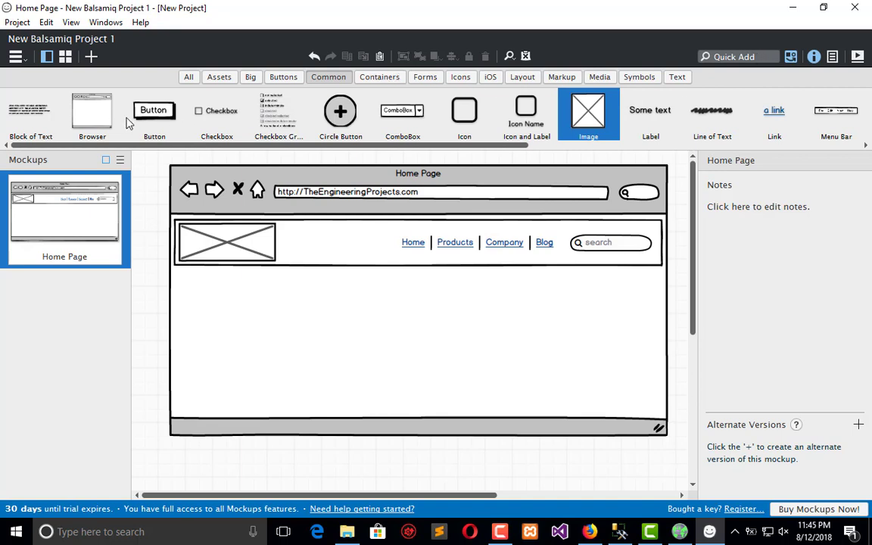
# - Add a content rectangle about 718 wide below the header and extend it down nearly to the browser's bottom bar
pyautogui.click(739, 56)
pyautogui.write('REC')
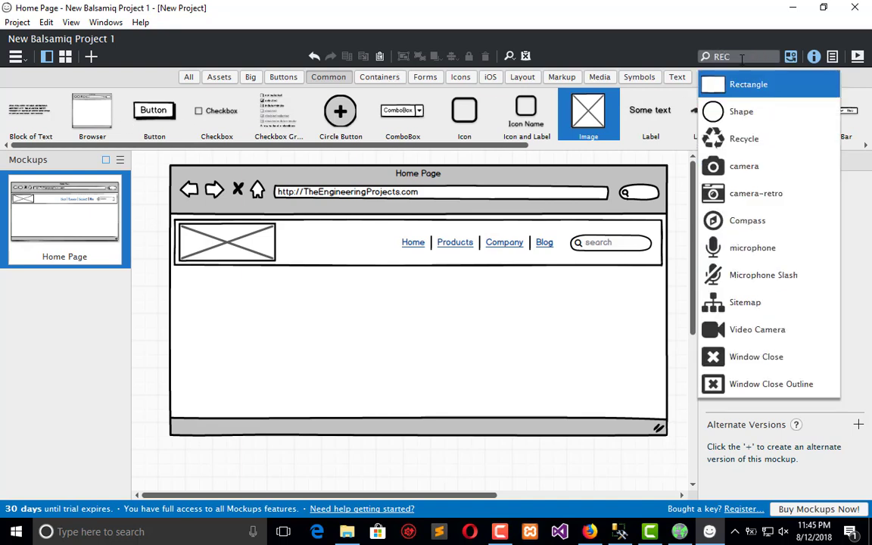
pyautogui.click(743, 81)
pyautogui.moveTo(203, 206); pyautogui.dragTo(664, 296)
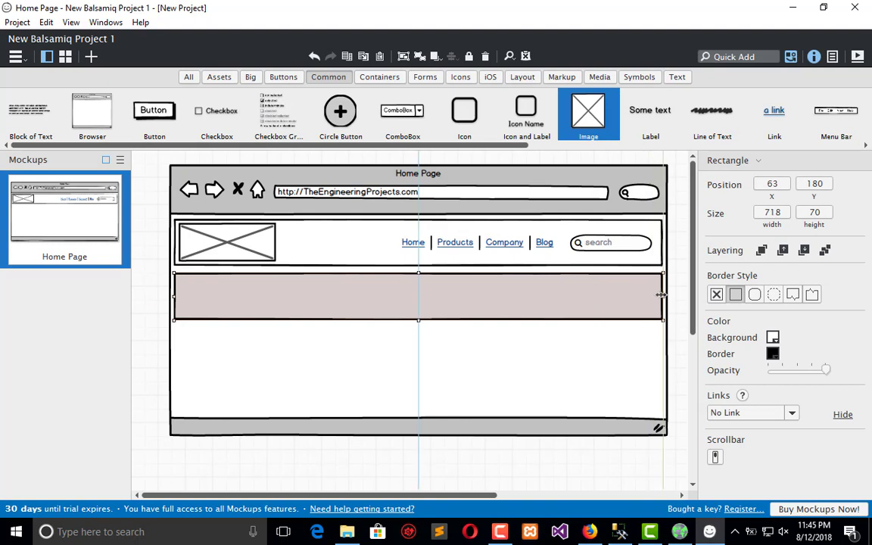
pyautogui.moveTo(418, 319); pyautogui.dragTo(404, 405)
pyautogui.click(137, 334)
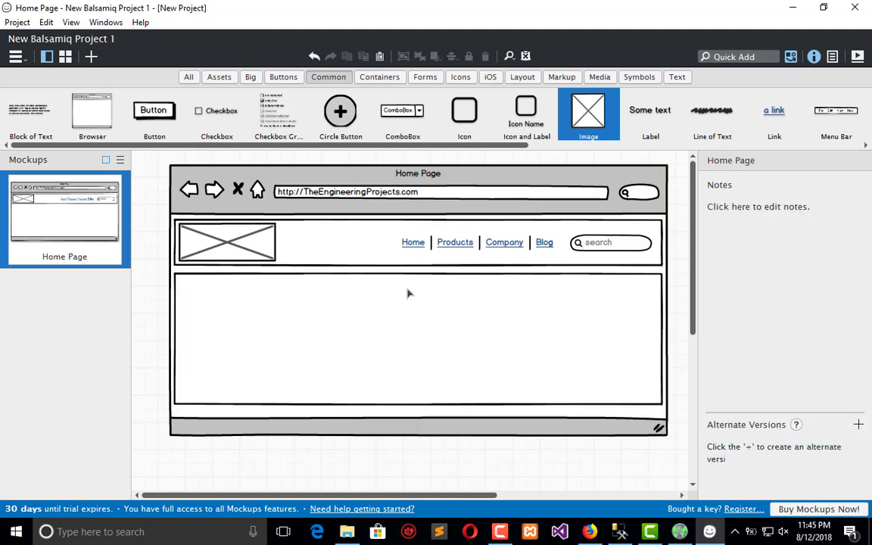
# - Add a rectangle of about 171 by 181 inside the left end of the content rectangle
pyautogui.click(740, 57)
pyautogui.write('REC')
pyautogui.press('Return')
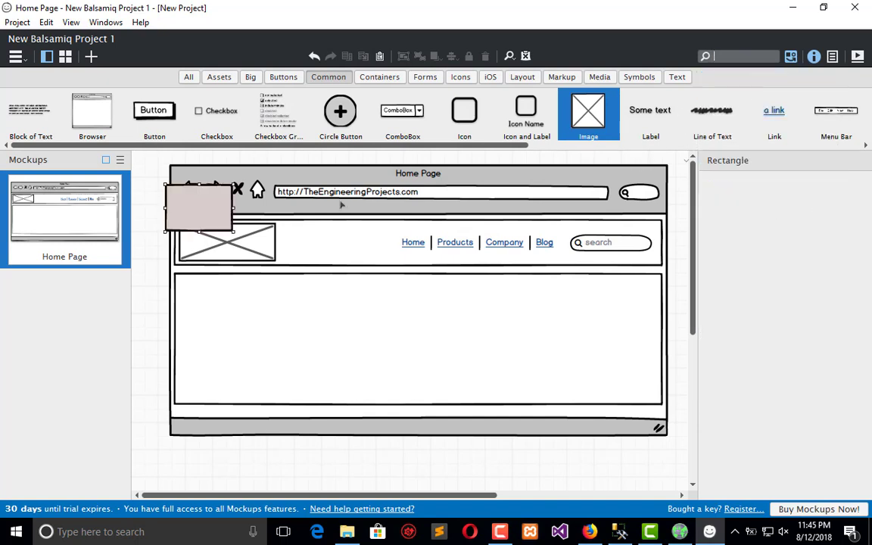
pyautogui.moveTo(210, 202); pyautogui.dragTo(295, 399)
pyautogui.click(741, 59)
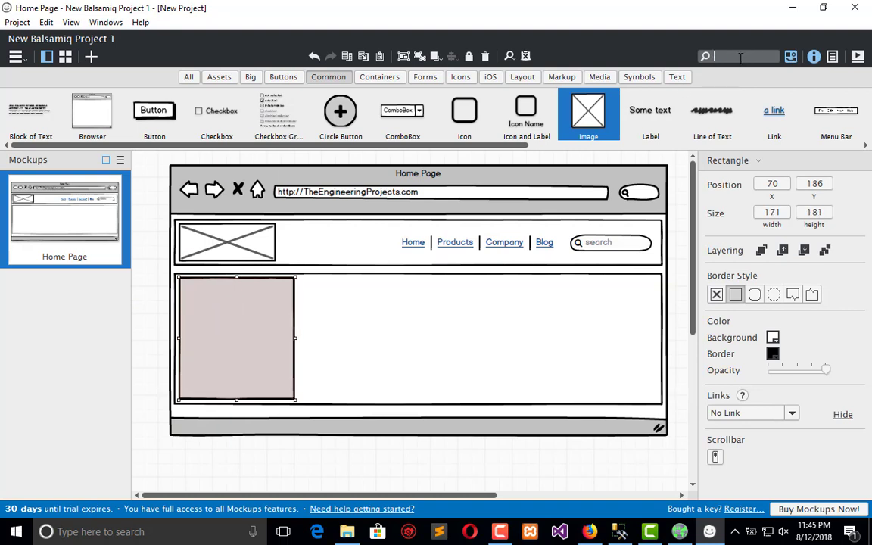
pyautogui.write('text')
pyautogui.click(737, 83)
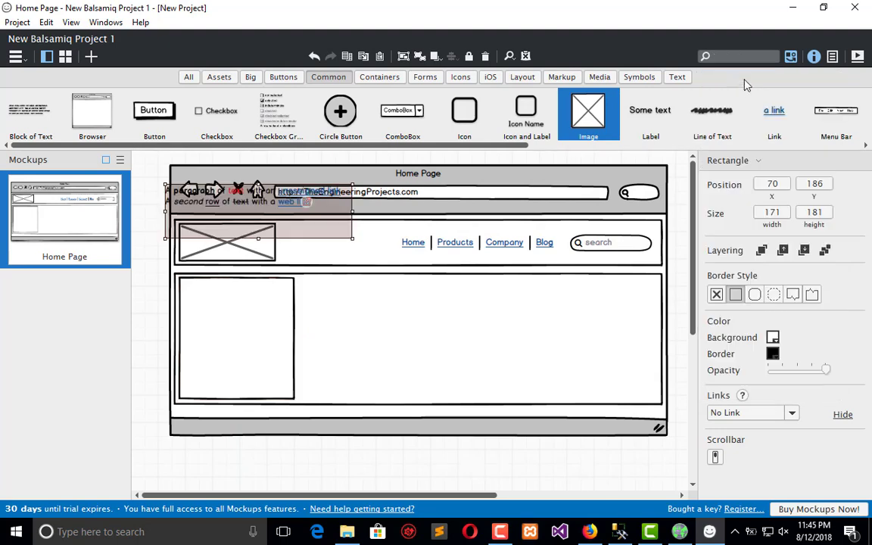
pyautogui.press('Delete')
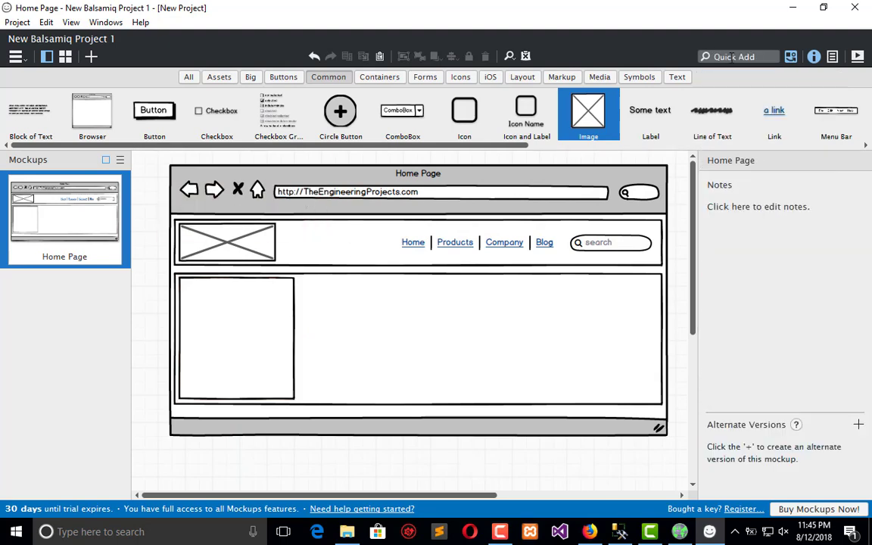
# - Add a Title control over the upper part of the small rectangle inside the content area
pyautogui.write('TITl')
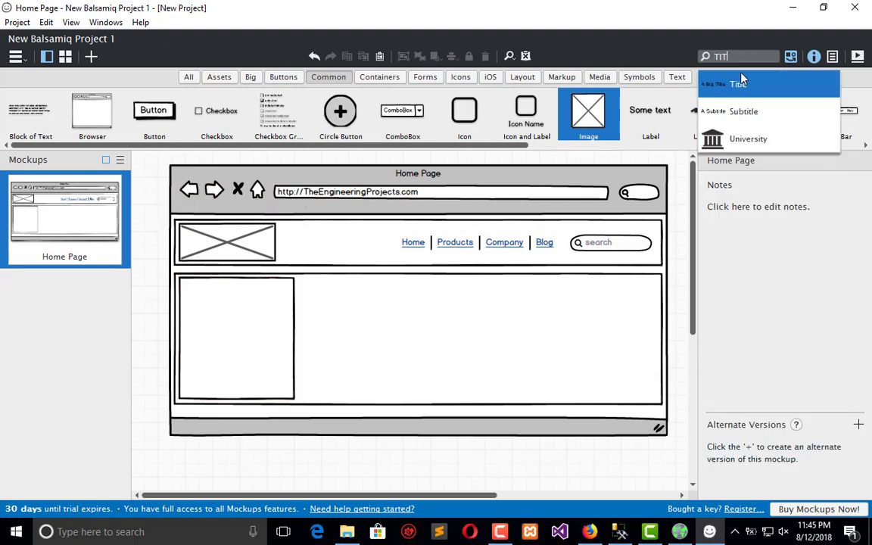
pyautogui.click(745, 85)
pyautogui.moveTo(241, 198); pyautogui.dragTo(276, 320)
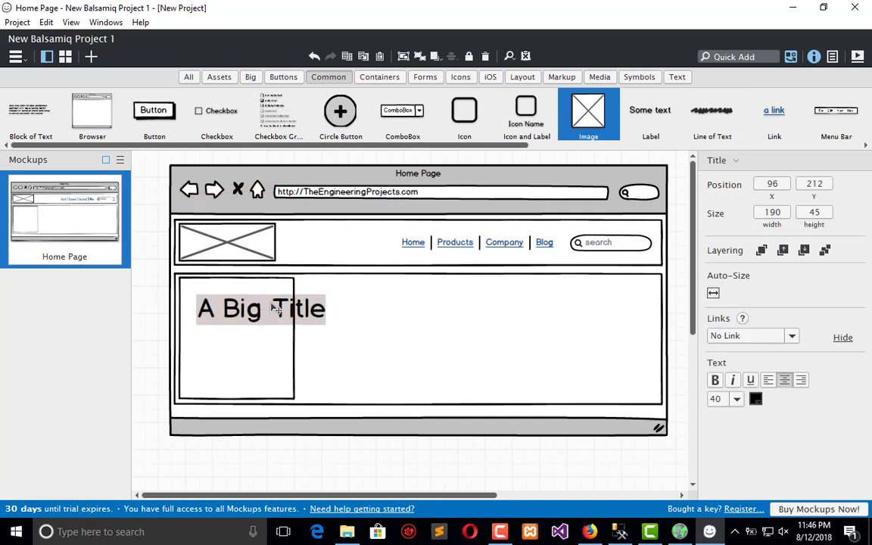
# - Change the big title's text to "Tutorial"
pyautogui.doubleClick(276, 321)
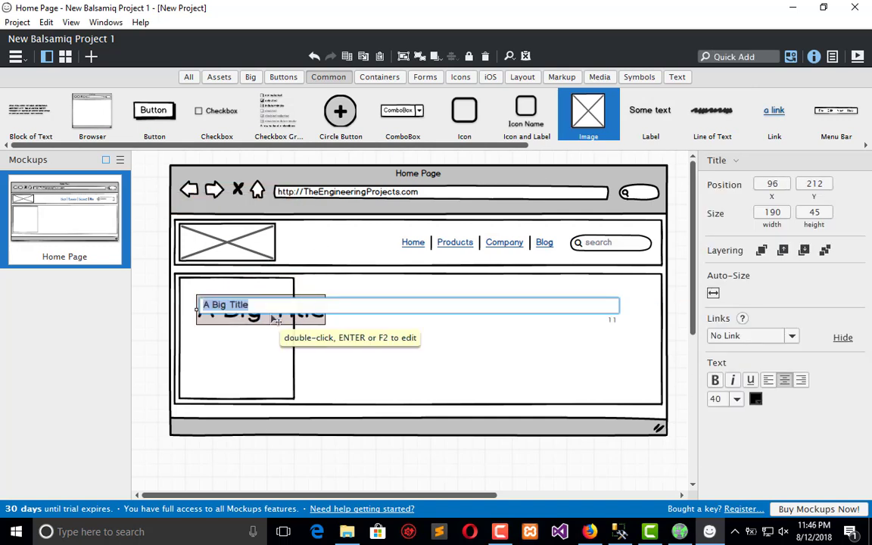
pyautogui.write('tUTORI')
pyautogui.press('BackSpace')
pyautogui.press('BackSpace')
pyautogui.press('BackSpace')
pyautogui.press('BackSpace')
pyautogui.press('BackSpace')
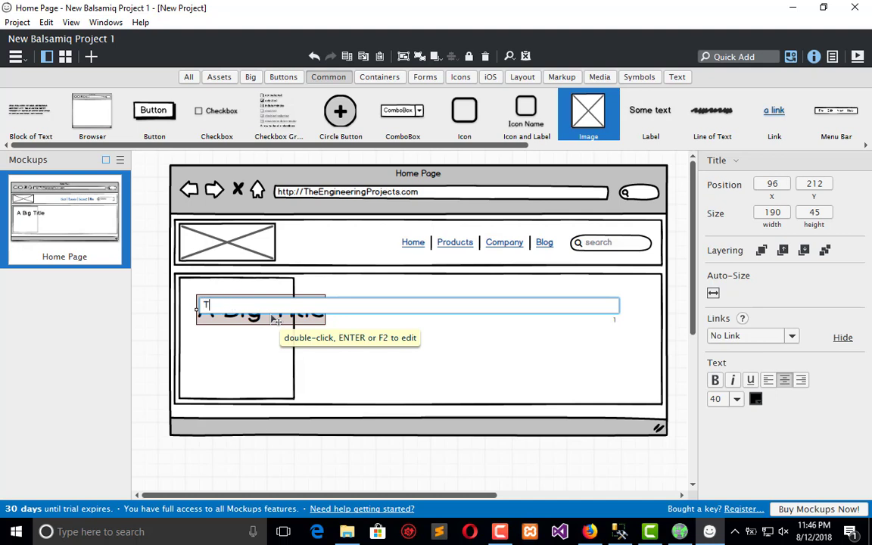
pyautogui.write('utpo')
pyautogui.write('ial')
pyautogui.press('Return')
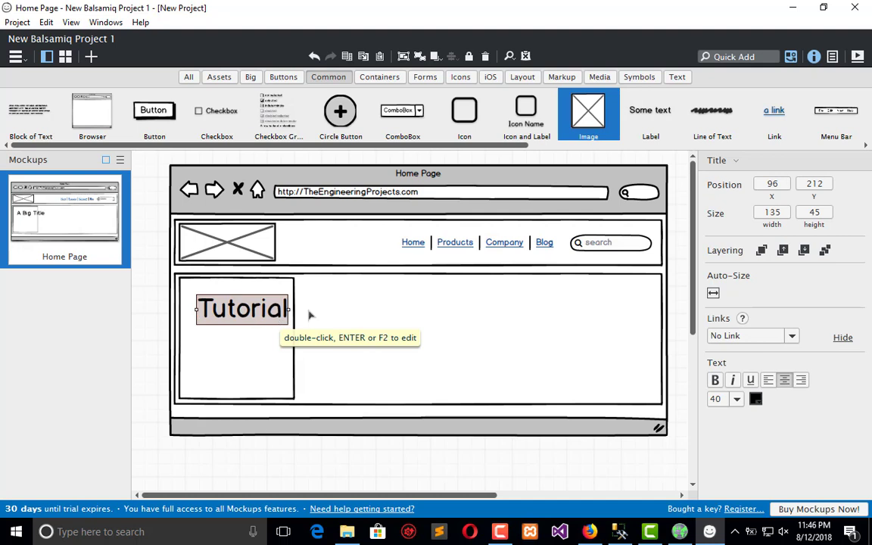
# - Set the Tutorial title's font size to 28 and center it at the top of the small rectangle
pyautogui.moveTo(264, 316); pyautogui.dragTo(258, 306)
pyautogui.click(734, 399)
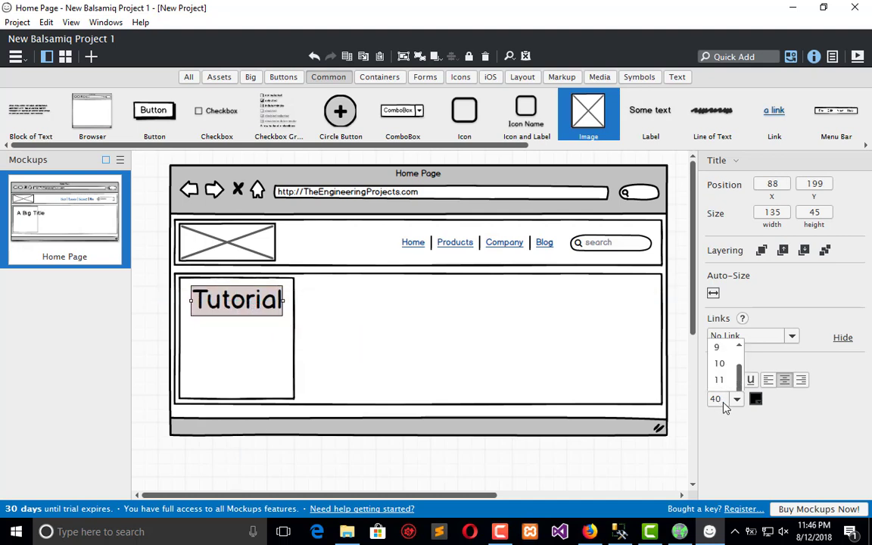
pyautogui.click(723, 284)
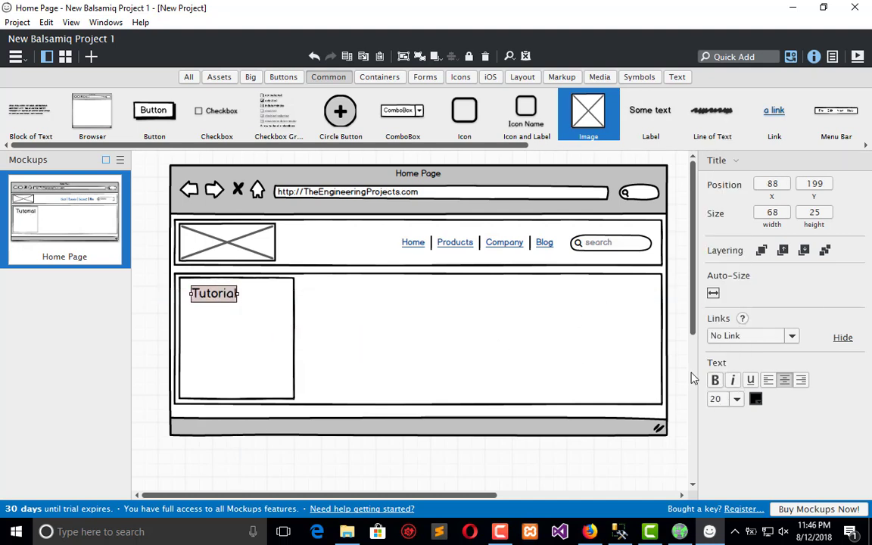
pyautogui.click(716, 398)
pyautogui.click(723, 317)
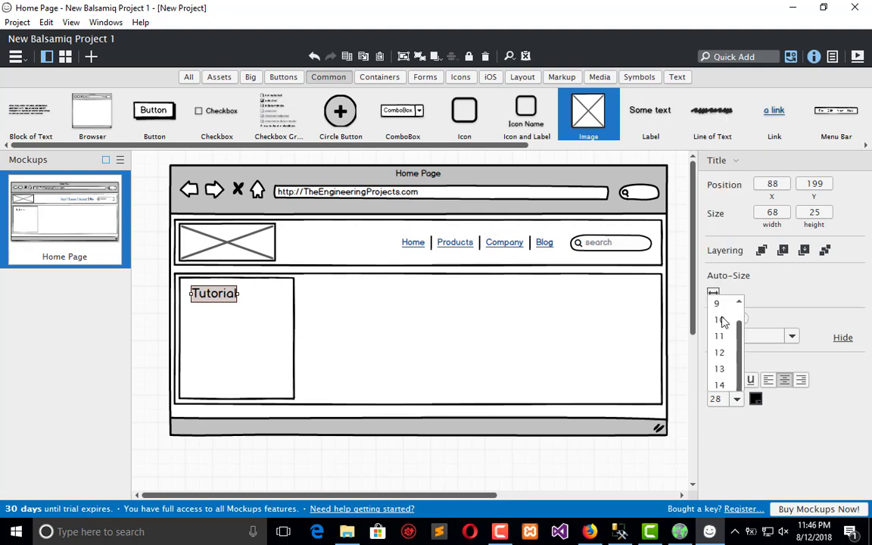
pyautogui.moveTo(244, 303); pyautogui.dragTo(259, 301)
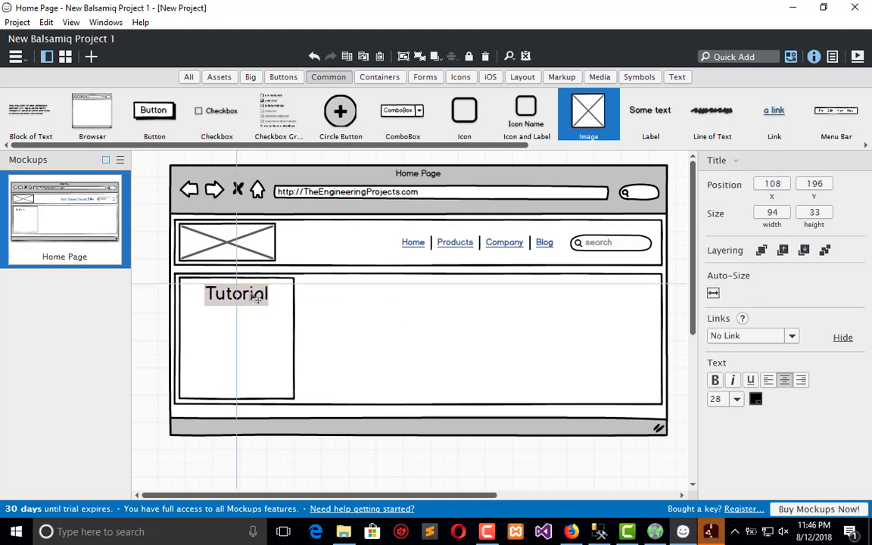
# - Add a text area of about 150 by 122 below the Tutorial title, inside the small rectangle
pyautogui.click(310, 349)
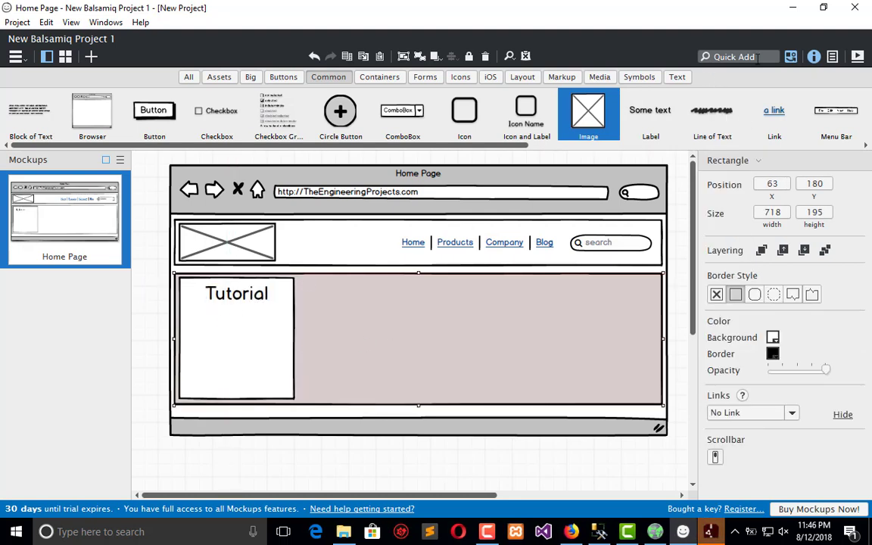
pyautogui.click(763, 55)
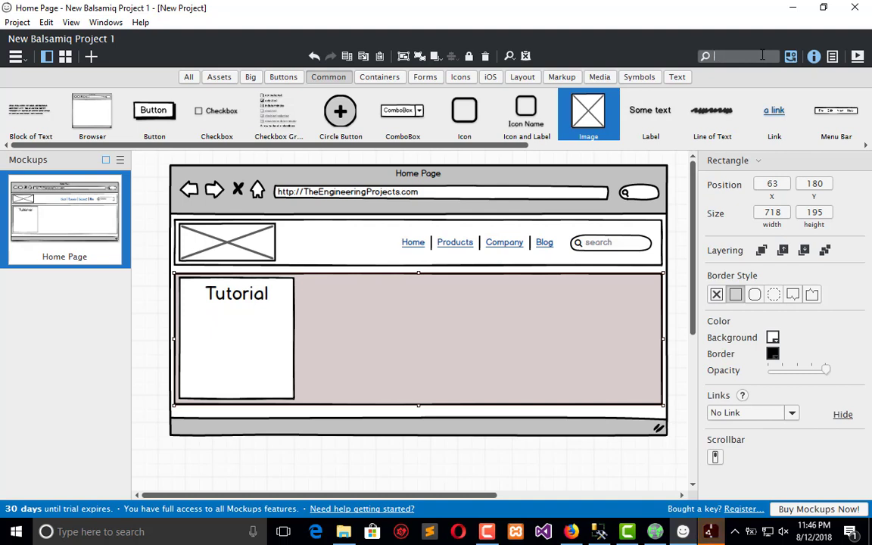
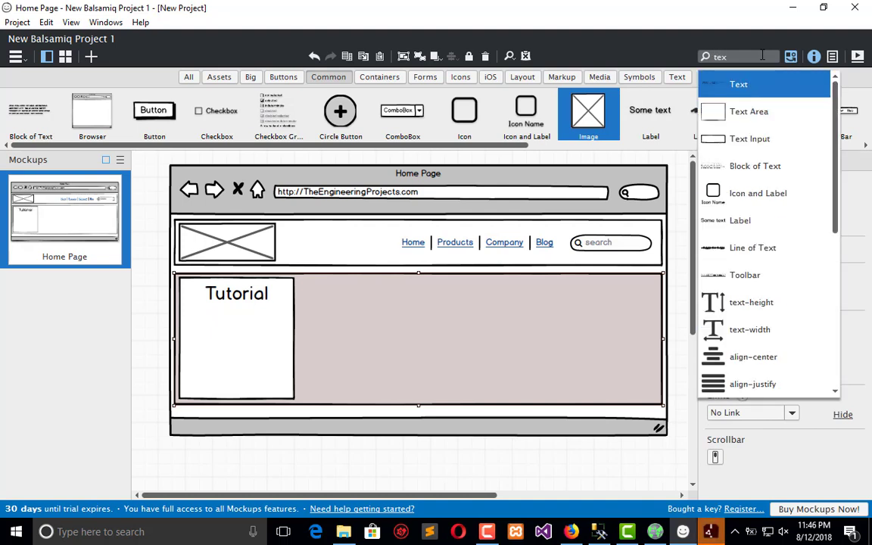
pyautogui.click(734, 114)
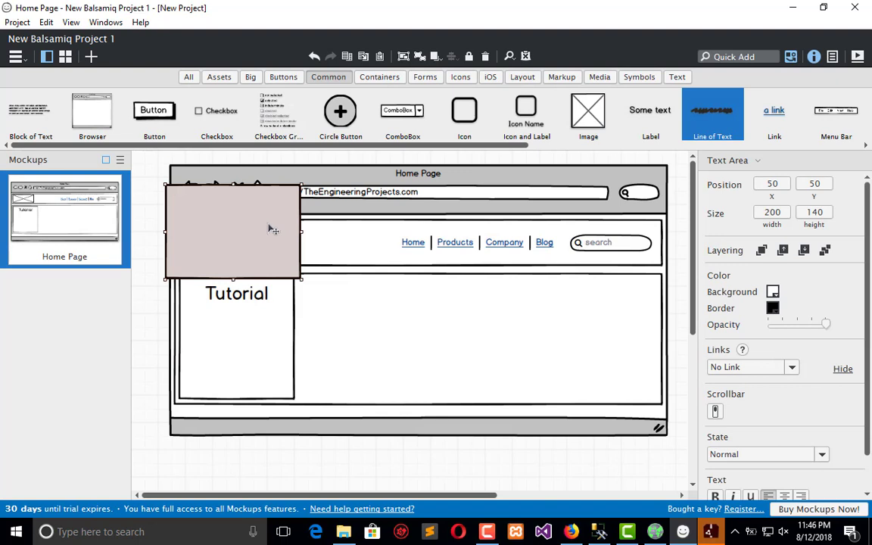
pyautogui.click(269, 336)
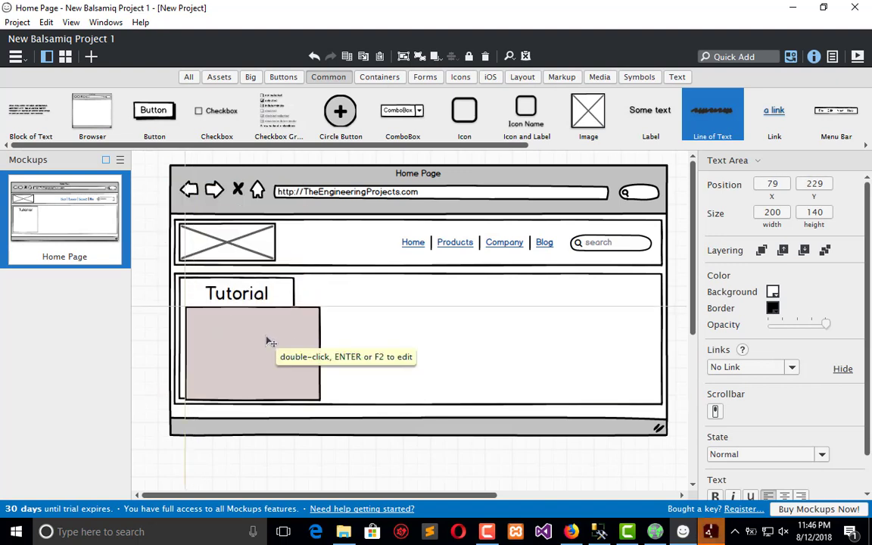
pyautogui.moveTo(321, 353); pyautogui.dragTo(290, 347)
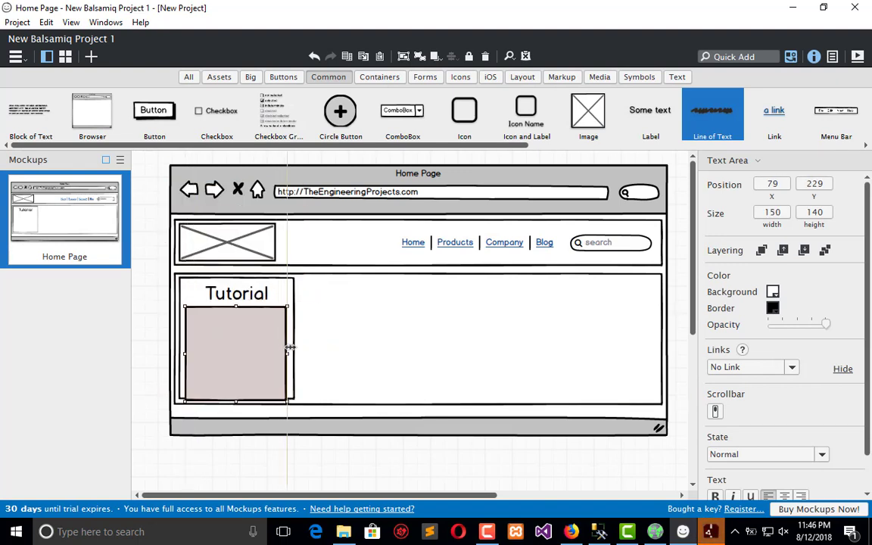
pyautogui.moveTo(237, 403); pyautogui.dragTo(236, 392)
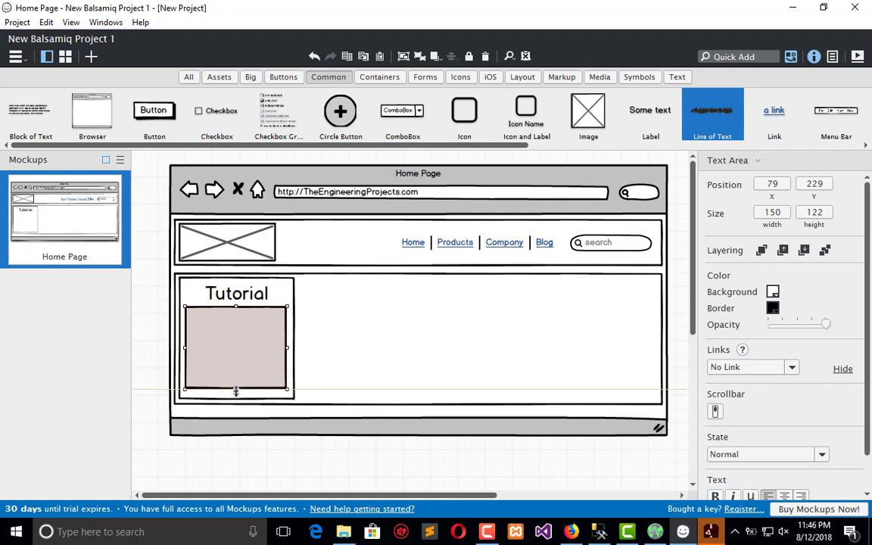
# - Enter "Here will the demo description" in the text area and reduce its height to about 103
pyautogui.doubleClick(251, 356)
pyautogui.write('Here will')
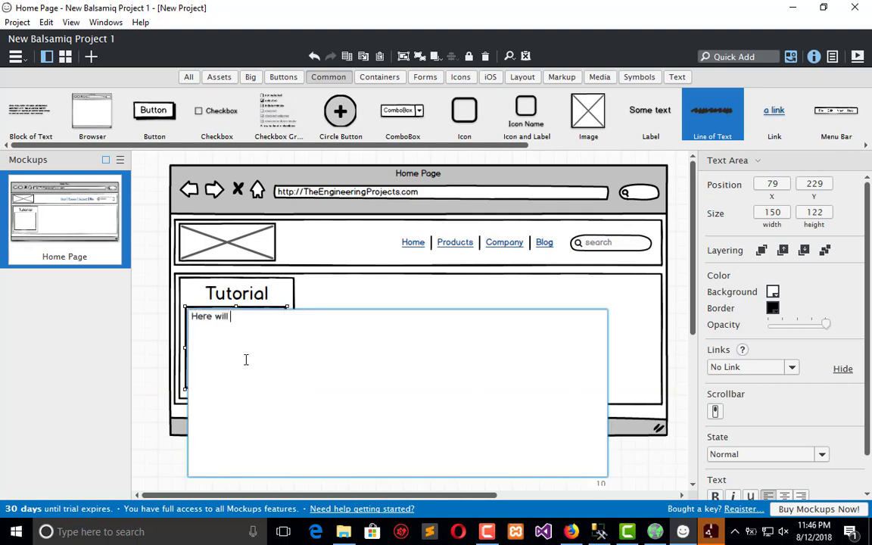
pyautogui.write('o description')
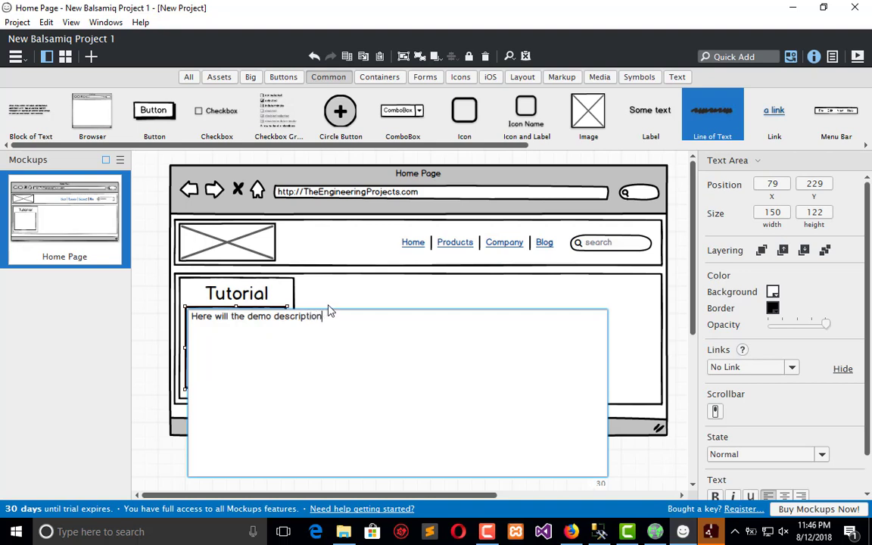
pyautogui.click(376, 290)
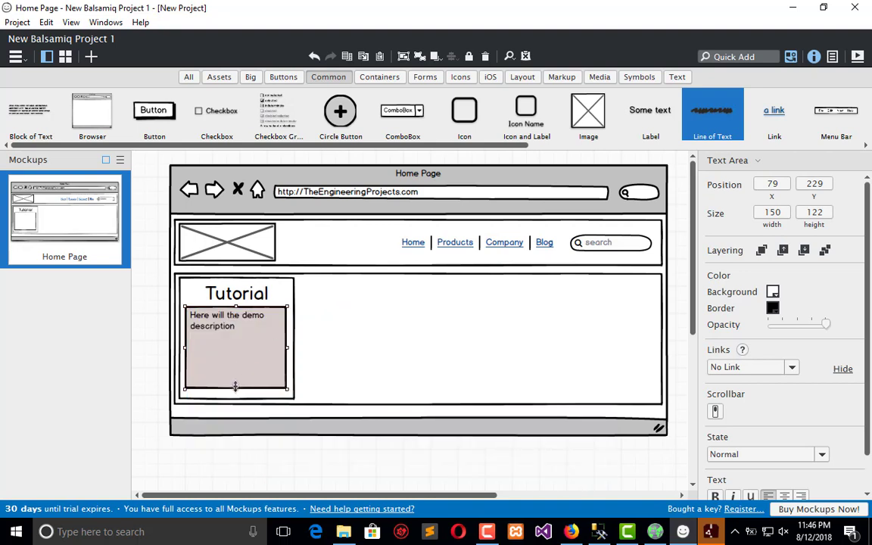
pyautogui.moveTo(235, 386); pyautogui.dragTo(235, 376)
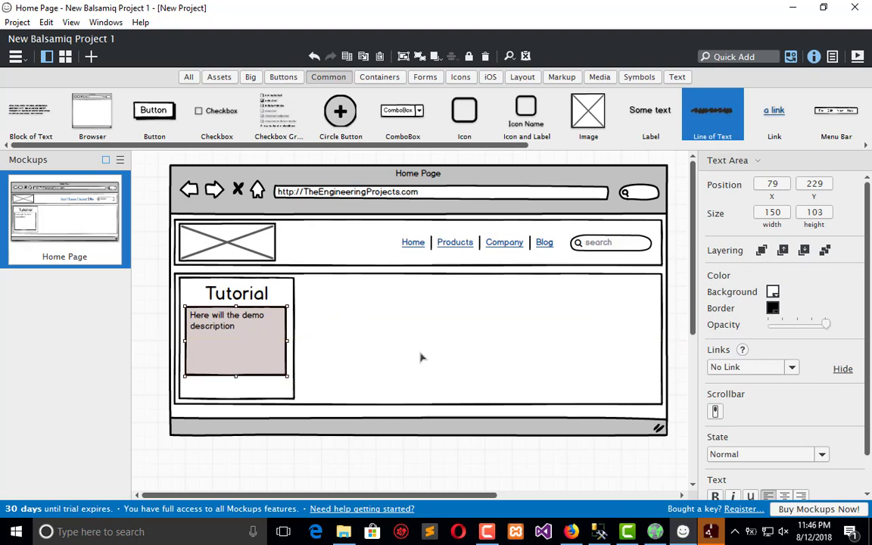
# - Add a button labeled "Learn More.." beneath the description text area in the small rectangle
pyautogui.click(420, 356)
pyautogui.click(733, 59)
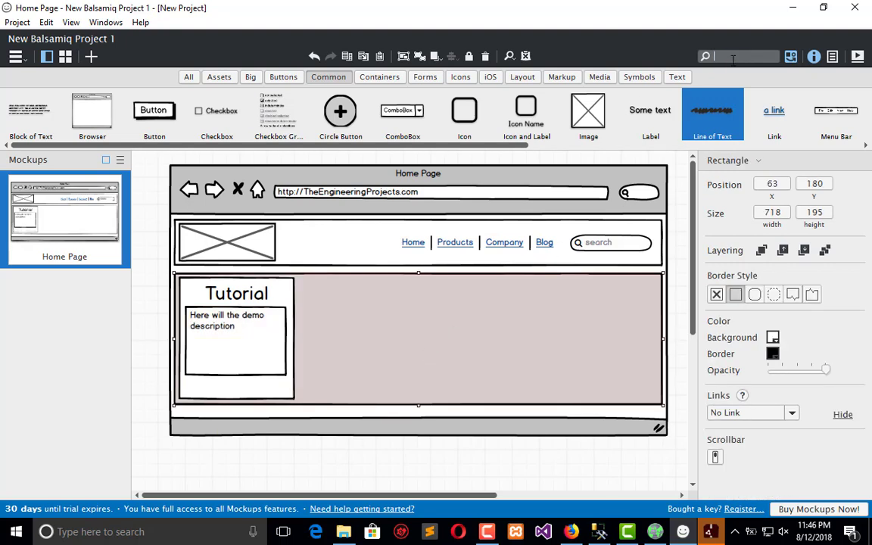
pyautogui.write('butt')
pyautogui.press('Return')
pyautogui.moveTo(194, 199); pyautogui.dragTo(242, 392)
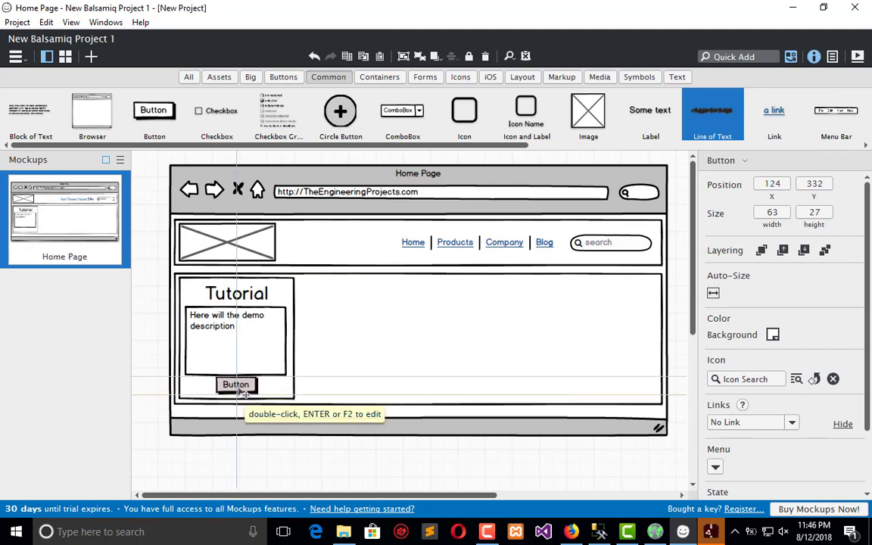
pyautogui.doubleClick(241, 388)
pyautogui.write('Leo')
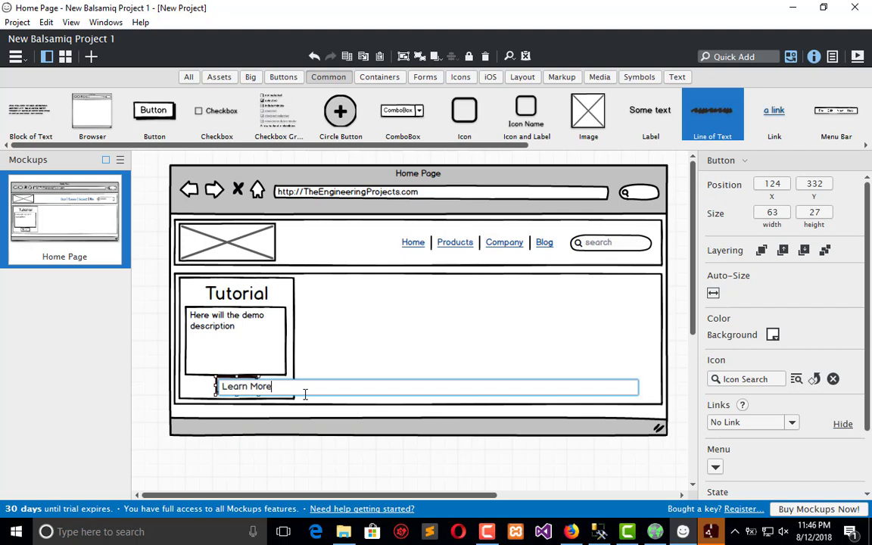
pyautogui.press('Return')
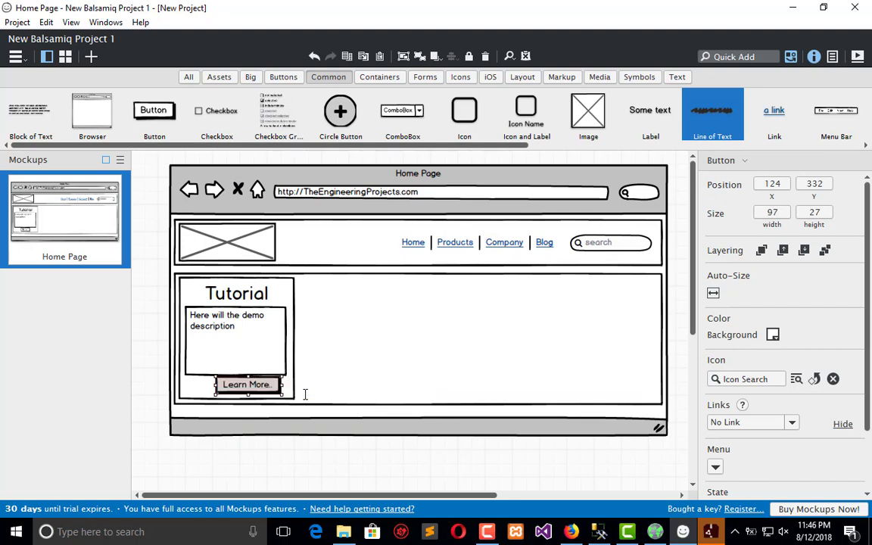
# - Shorten the description text area to about 87 high and center the Learn More button in the space below it
pyautogui.moveTo(262, 389); pyautogui.dragTo(241, 388)
pyautogui.click(235, 376)
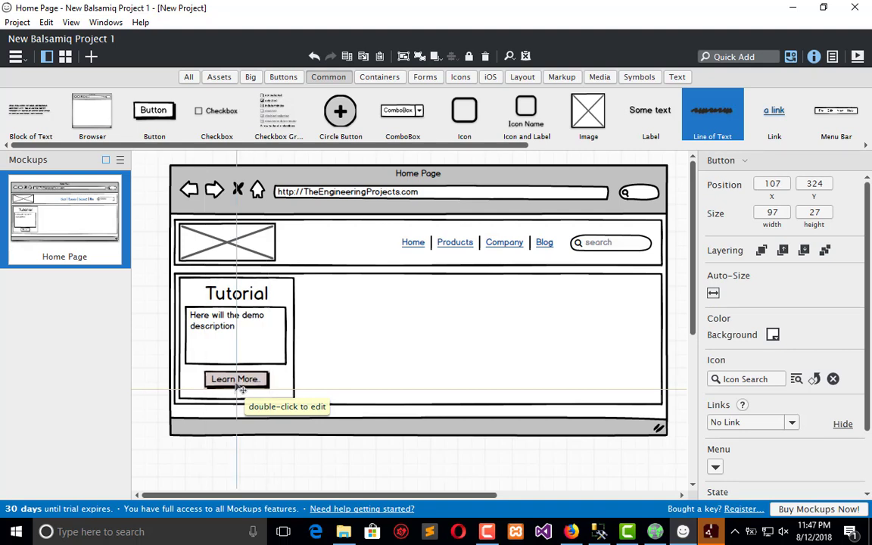
pyautogui.click(362, 354)
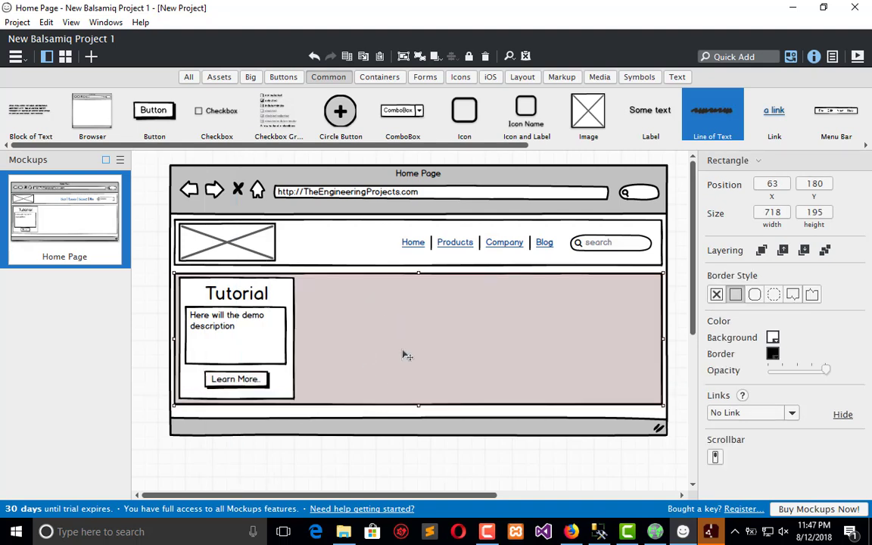
# - Reduce the description text area's opacity to the minimum and set its border color to white
pyautogui.click(238, 331)
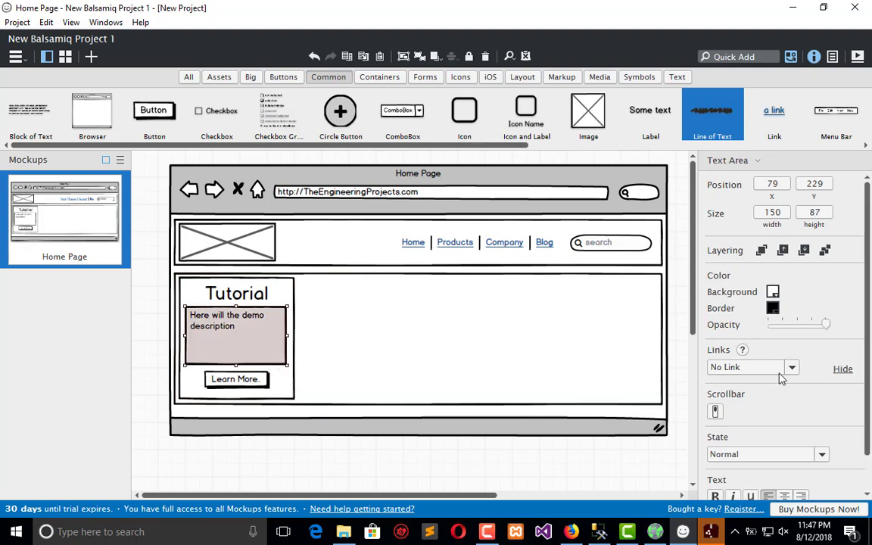
pyautogui.click(774, 309)
pyautogui.click(774, 308)
pyautogui.moveTo(799, 326); pyautogui.dragTo(783, 326)
pyautogui.click(567, 345)
pyautogui.click(229, 316)
pyautogui.moveTo(783, 324); pyautogui.dragTo(772, 325)
pyautogui.scroll(-3, 788, 371)
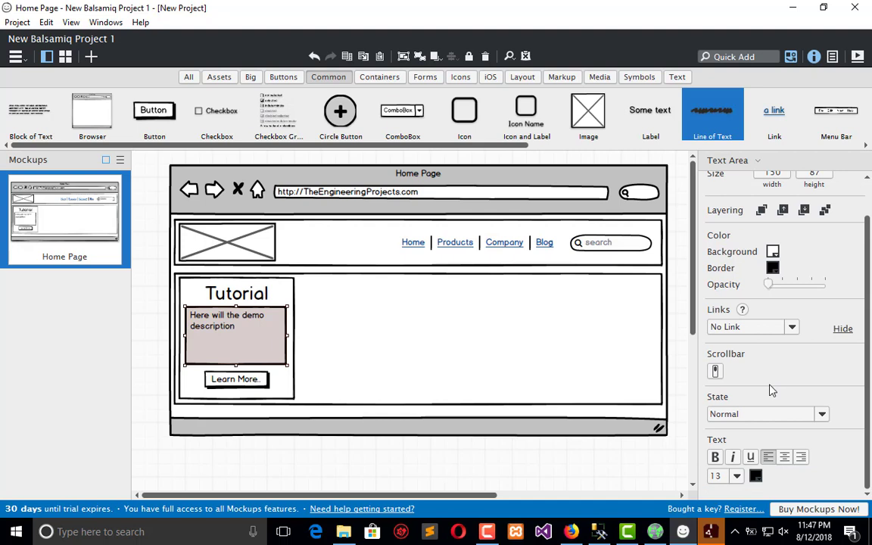
pyautogui.scroll(3, 773, 398)
pyautogui.click(773, 308)
pyautogui.click(772, 353)
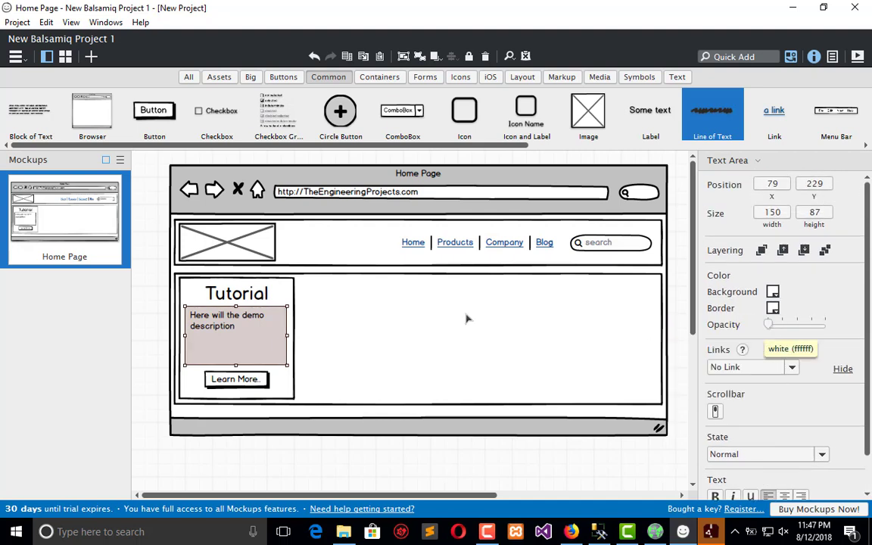
pyautogui.click(455, 325)
# - Extend the description so the sentence "Here will the demo description." appears three times in the text area
pyautogui.click(228, 325)
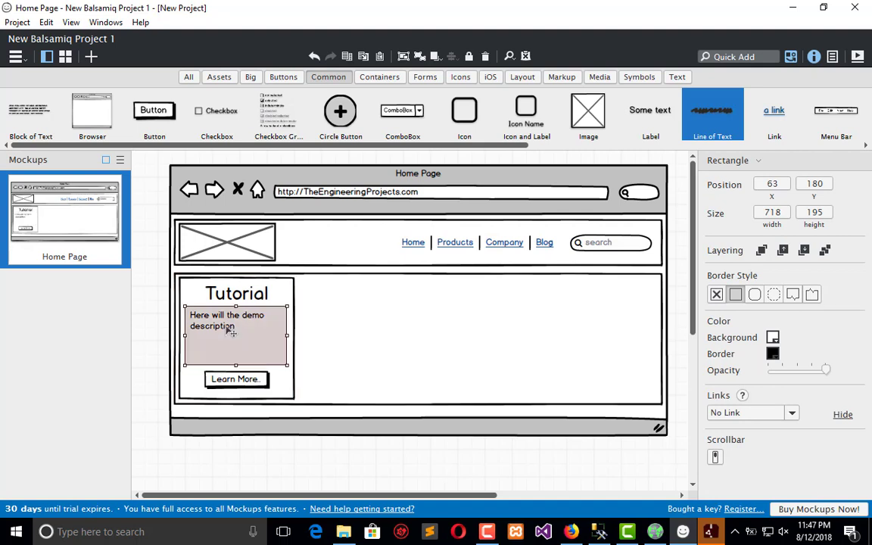
pyautogui.doubleClick(238, 330)
pyautogui.hotkey('ctrl', 'c')
pyautogui.click(325, 330)
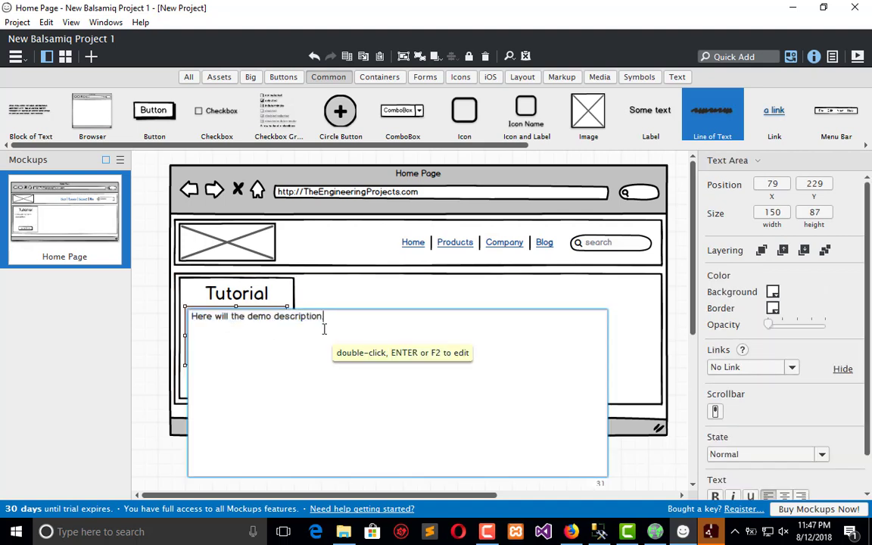
pyautogui.write('.')
pyautogui.hotkey('ctrl', 'v')
pyautogui.write('.')
pyautogui.hotkey('ctrl', 'v')
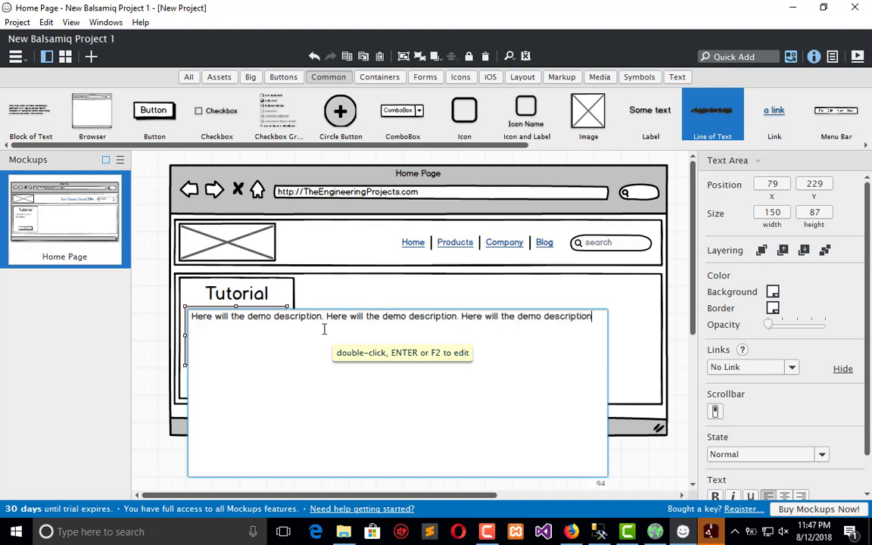
pyautogui.write('.')
pyautogui.click(351, 292)
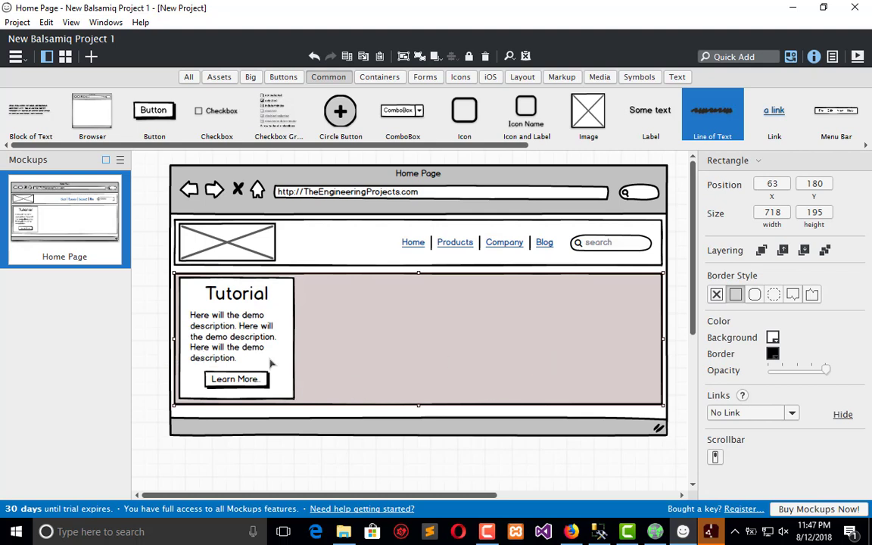
# - Duplicate the complete Tutorial card three times across the content rectangle to form a row of four cards
pyautogui.moveTo(150, 279)
pyautogui.mouseDown()
pyautogui.moveTo(299, 353)
pyautogui.moveTo(333, 408)
pyautogui.moveTo(297, 399)
pyautogui.mouseUp()
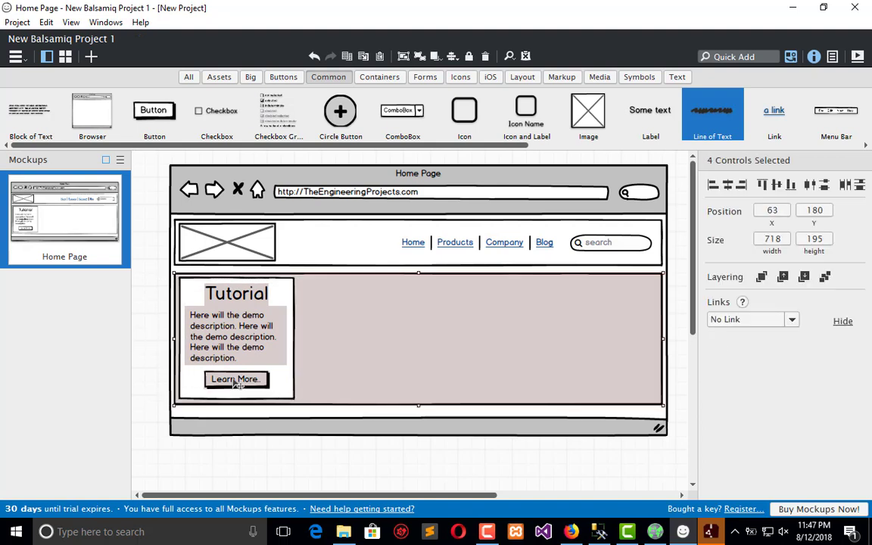
pyautogui.click(140, 356)
pyautogui.click(277, 390)
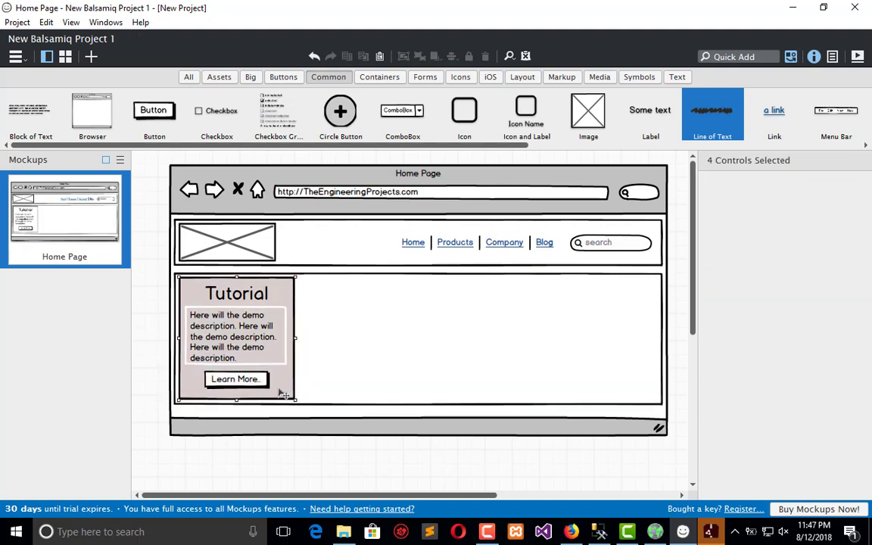
pyautogui.keyDown('shift'); pyautogui.click(261, 346); pyautogui.keyUp('shift')
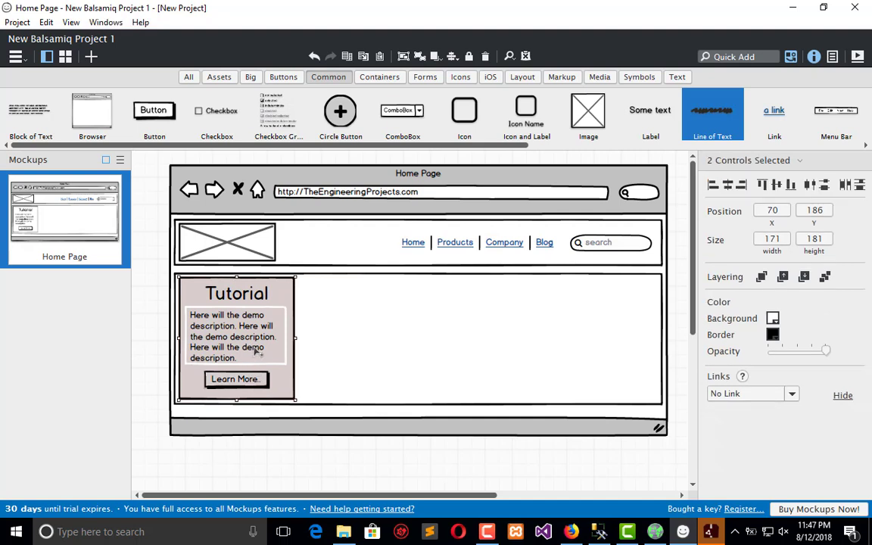
pyautogui.keyDown('shift'); pyautogui.click(231, 294); pyautogui.keyUp('shift')
pyautogui.keyDown('shift'); pyautogui.click(257, 378); pyautogui.keyUp('shift')
pyautogui.moveTo(288, 375); pyautogui.dragTo(630, 338)
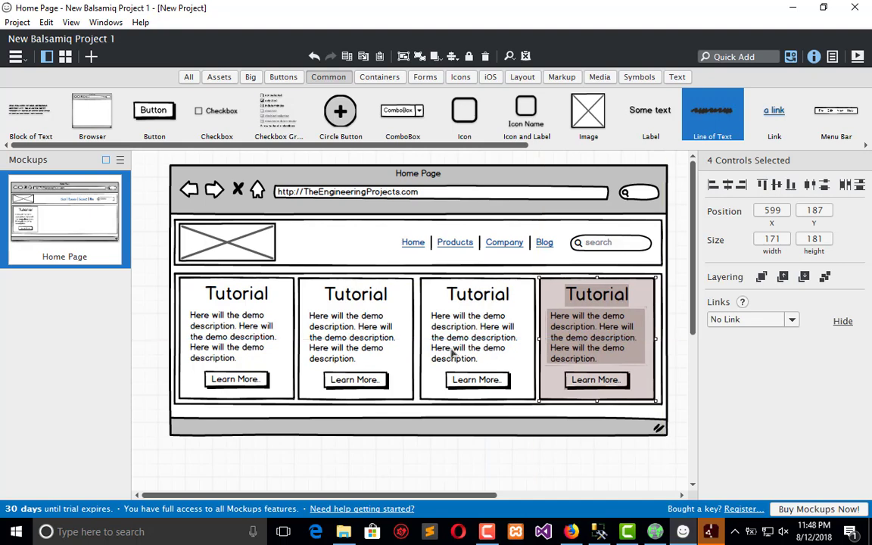
pyautogui.moveTo(350, 334); pyautogui.dragTo(354, 337)
pyautogui.click(136, 307)
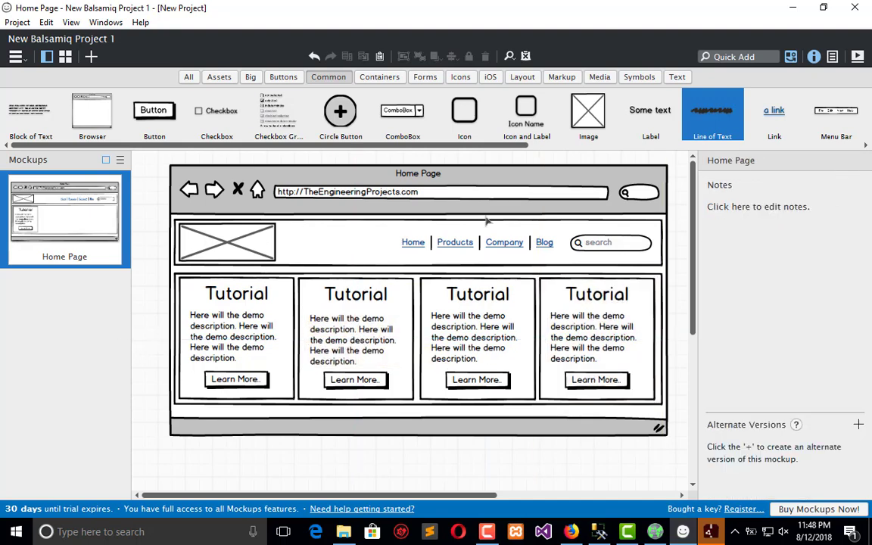
# - Extend the browser frame downward to a height of 765
pyautogui.moveTo(159, 273); pyautogui.dragTo(631, 414)
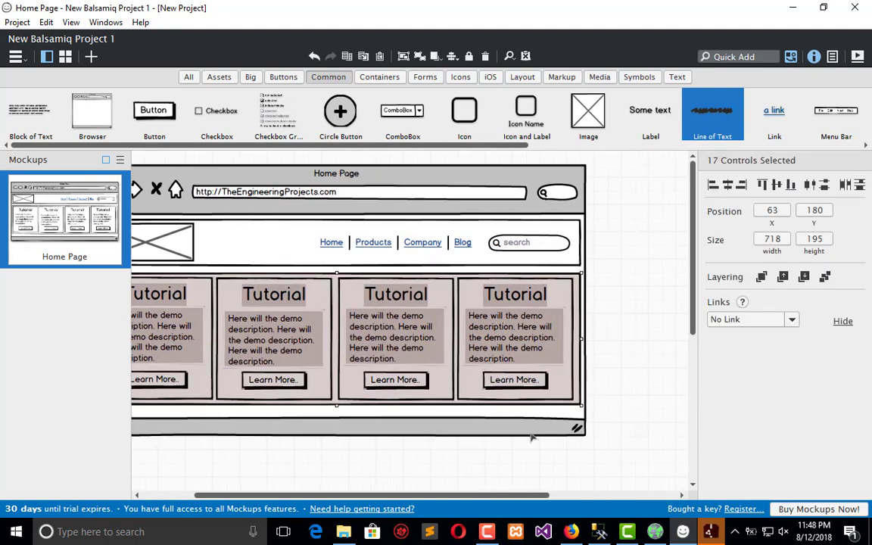
pyautogui.click(365, 435)
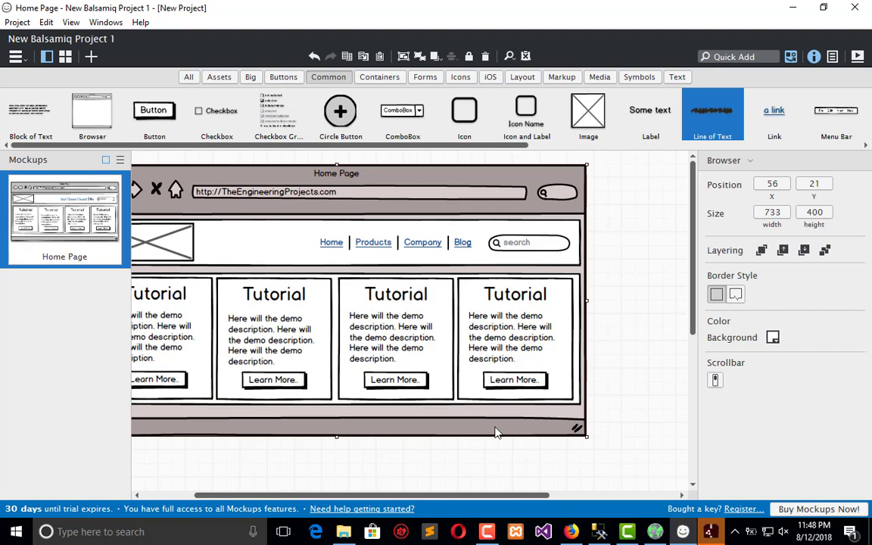
pyautogui.scroll(-3, 695, 323)
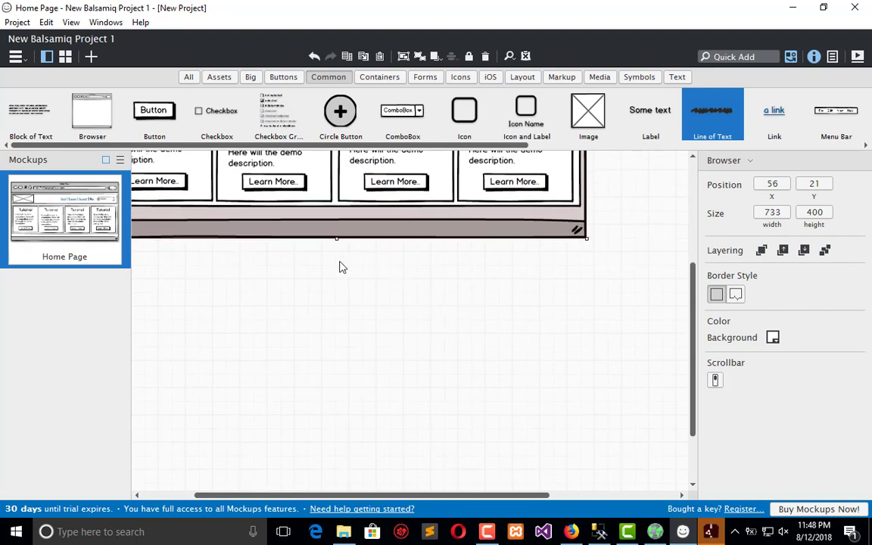
pyautogui.moveTo(344, 286); pyautogui.dragTo(327, 492)
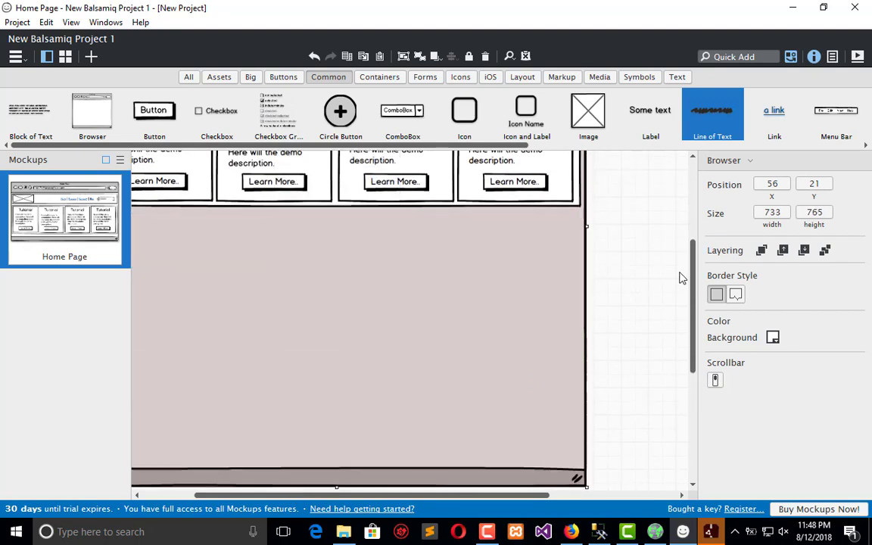
# - Duplicate the row of four Tutorial cards with its container rectangle directly beneath the original row
pyautogui.click(624, 269)
pyautogui.moveTo(471, 222); pyautogui.dragTo(509, 298)
pyautogui.moveTo(473, 219); pyautogui.dragTo(430, 280)
pyautogui.click(654, 275)
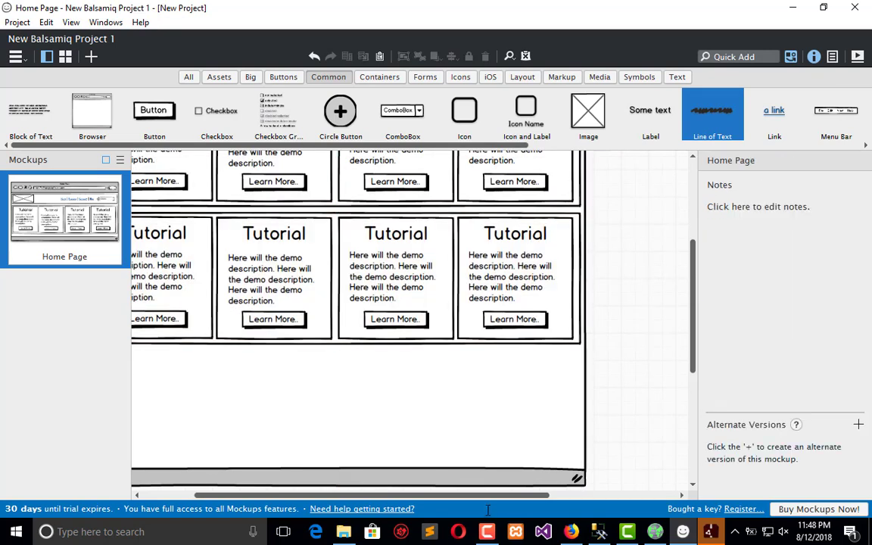
pyautogui.moveTo(371, 500); pyautogui.dragTo(290, 500)
pyautogui.scroll(2, 444, 432)
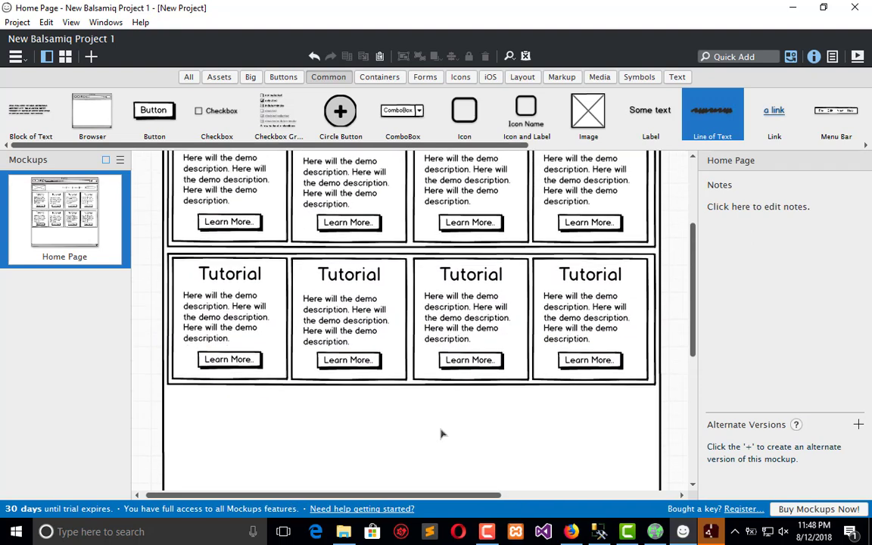
# - Add a footer rectangle 733 wide and 175 high below the second card row, spanning the browser frame's full width
pyautogui.scroll(-4, 444, 432)
pyautogui.click(740, 56)
pyautogui.write('rect')
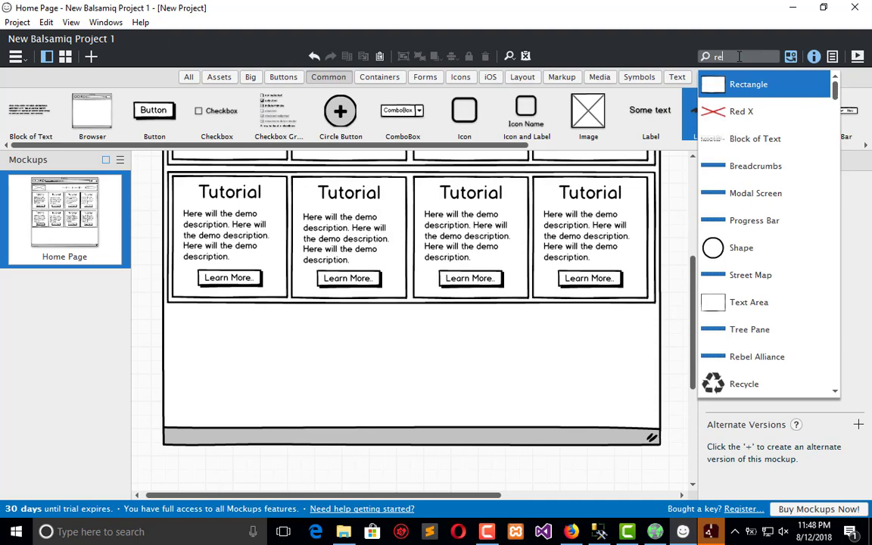
pyautogui.press('Return')
pyautogui.moveTo(229, 216); pyautogui.dragTo(227, 347)
pyautogui.hotkey('ctrl', 'z')
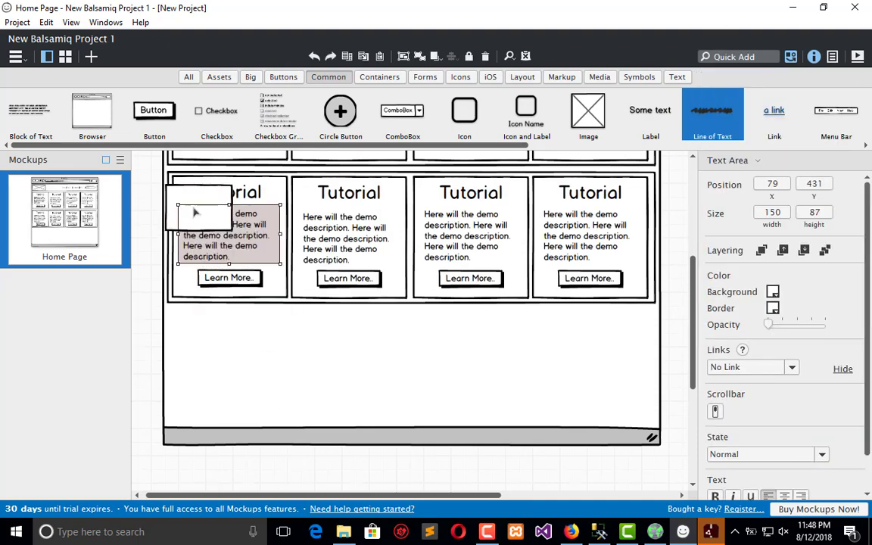
pyautogui.moveTo(185, 199); pyautogui.dragTo(182, 324)
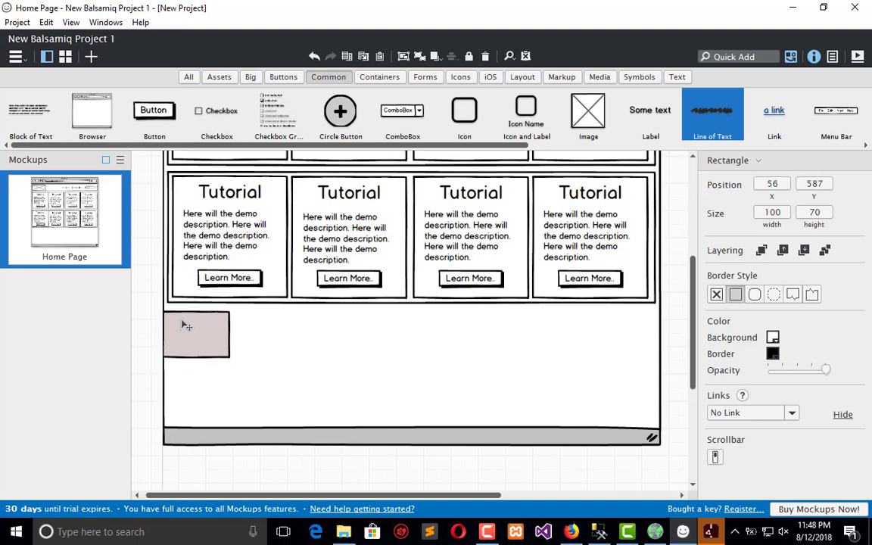
pyautogui.moveTo(234, 342); pyautogui.dragTo(660, 346)
pyautogui.moveTo(411, 360); pyautogui.dragTo(405, 431)
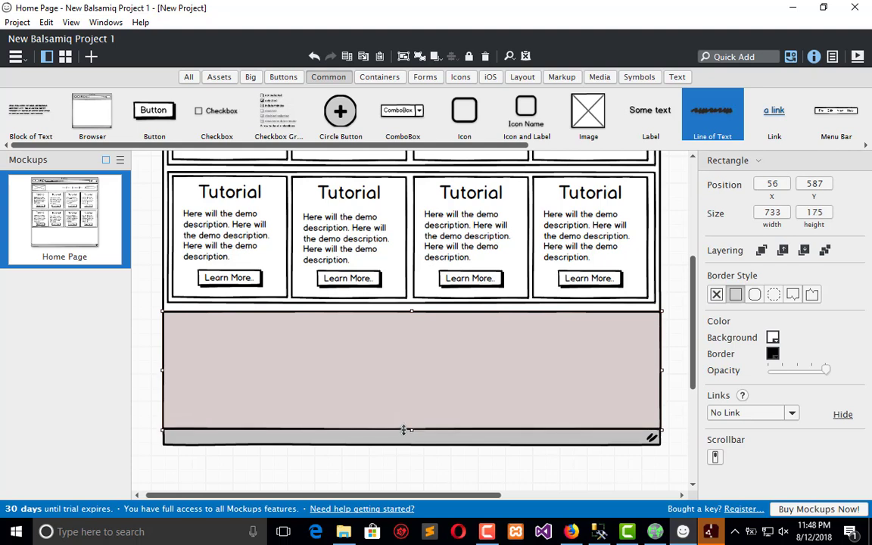
pyautogui.click(376, 473)
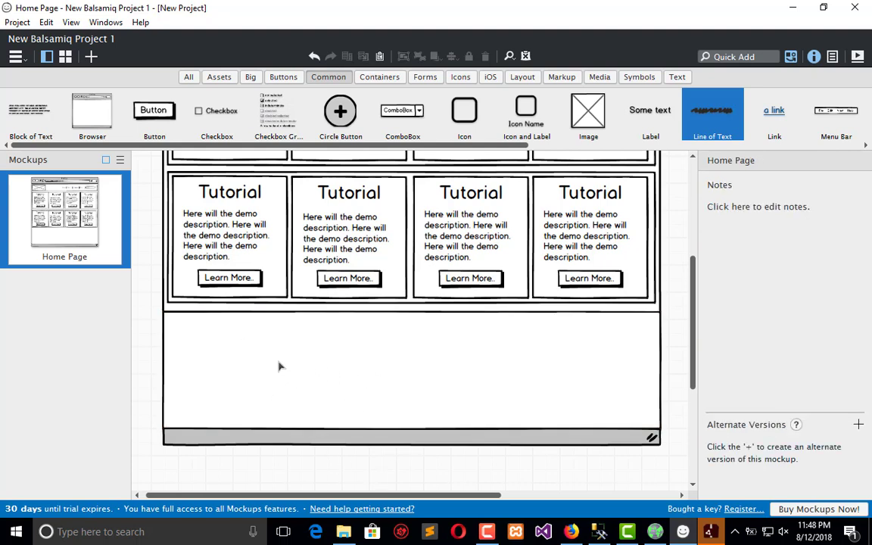
# - Copy a Tutorial title into the upper-left area of the footer rectangle and change its text to "About"
pyautogui.click(266, 206)
pyautogui.click(249, 194)
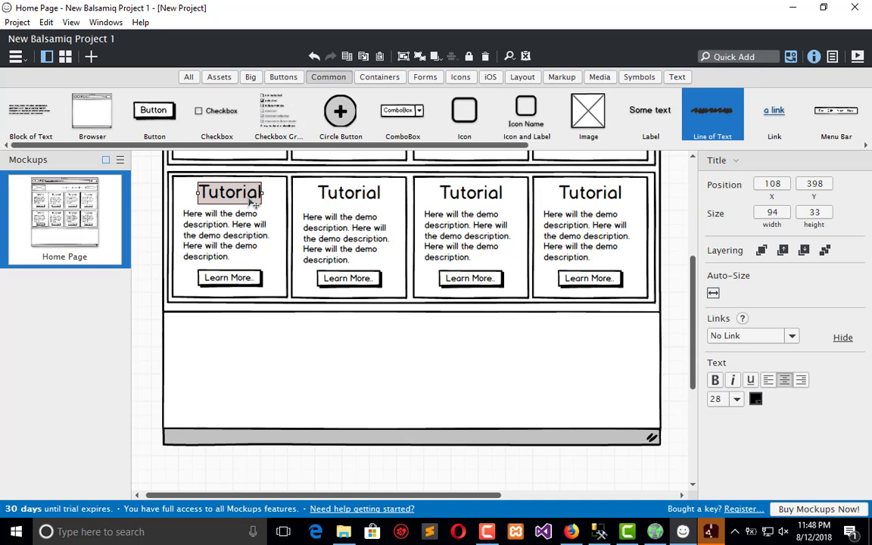
pyautogui.moveTo(228, 198); pyautogui.dragTo(220, 341)
pyautogui.doubleClick(219, 340)
pyautogui.write('About')
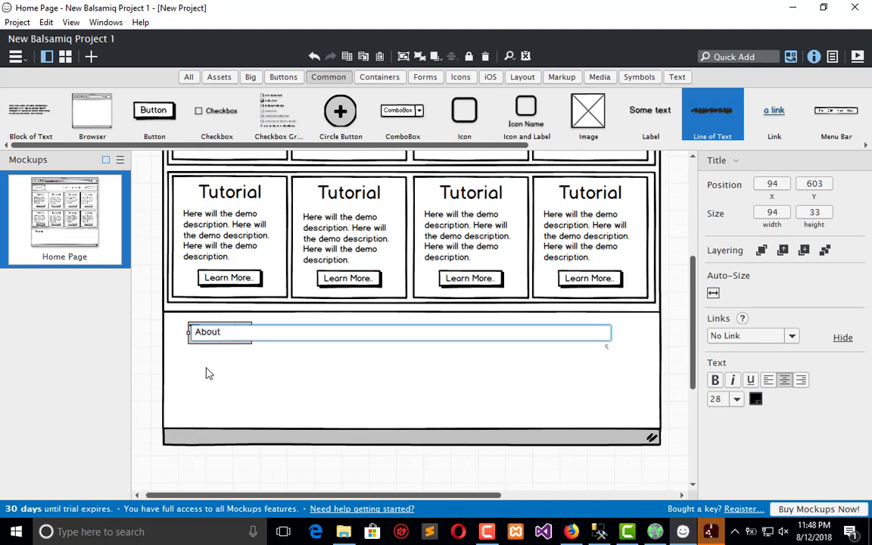
pyautogui.click(212, 374)
# - Copy a card's description text area beneath the About heading and align the heading with the text's left edge
pyautogui.click(203, 216)
pyautogui.click(212, 227)
pyautogui.moveTo(223, 231); pyautogui.dragTo(249, 387)
pyautogui.click(190, 345)
pyautogui.click(205, 342)
# - Duplicate the About heading and description twice to make a middle and a right footer column at the same height
pyautogui.moveTo(212, 342); pyautogui.dragTo(408, 364)
pyautogui.keyDown('shift'); pyautogui.click(227, 362); pyautogui.keyUp('shift')
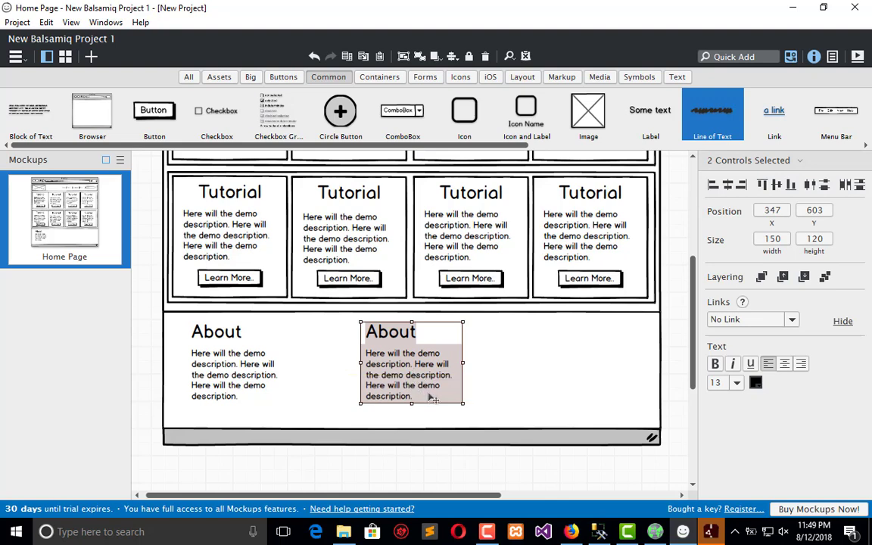
pyautogui.click(576, 390)
pyautogui.click(391, 333)
pyautogui.keyDown('shift'); pyautogui.click(409, 379); pyautogui.keyUp('shift')
pyautogui.moveTo(424, 388); pyautogui.dragTo(574, 369)
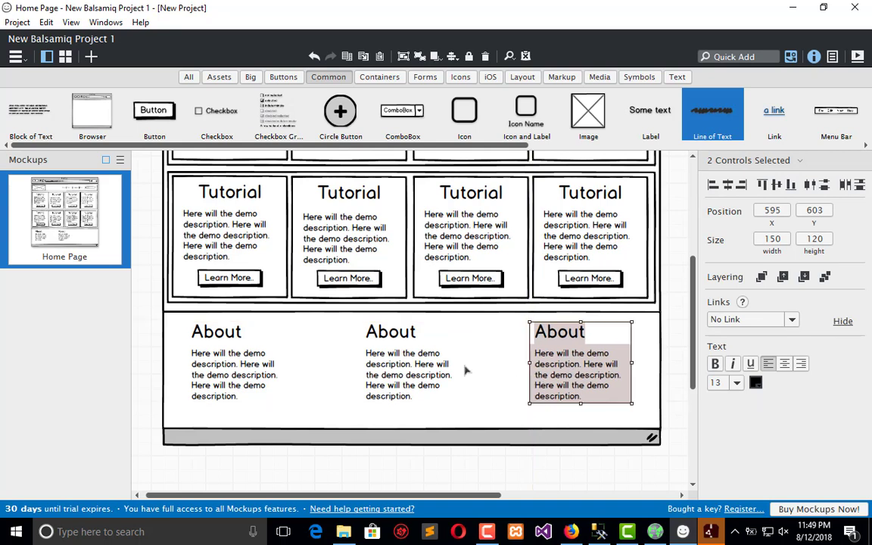
# - Rename the right footer heading to "Contact" and the middle footer heading to "Links"
pyautogui.doubleClick(573, 337)
pyautogui.write('Con')
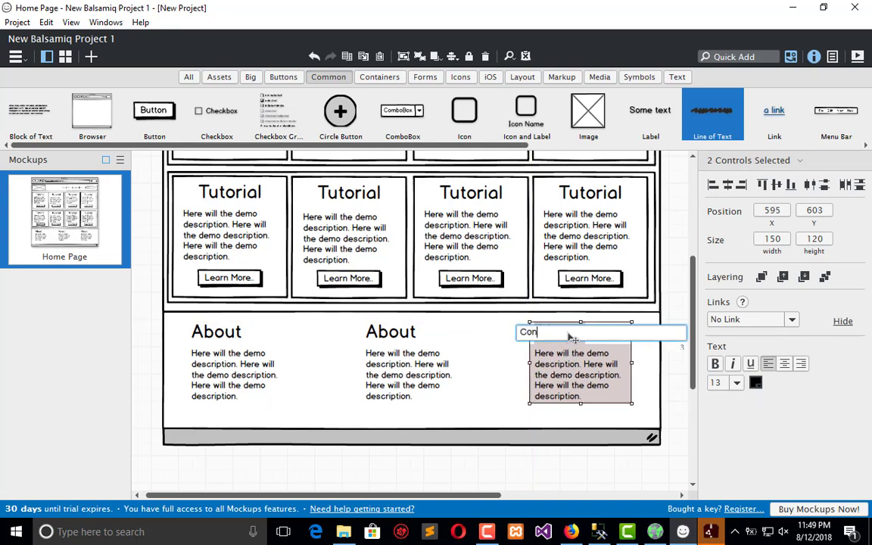
pyautogui.press('Return')
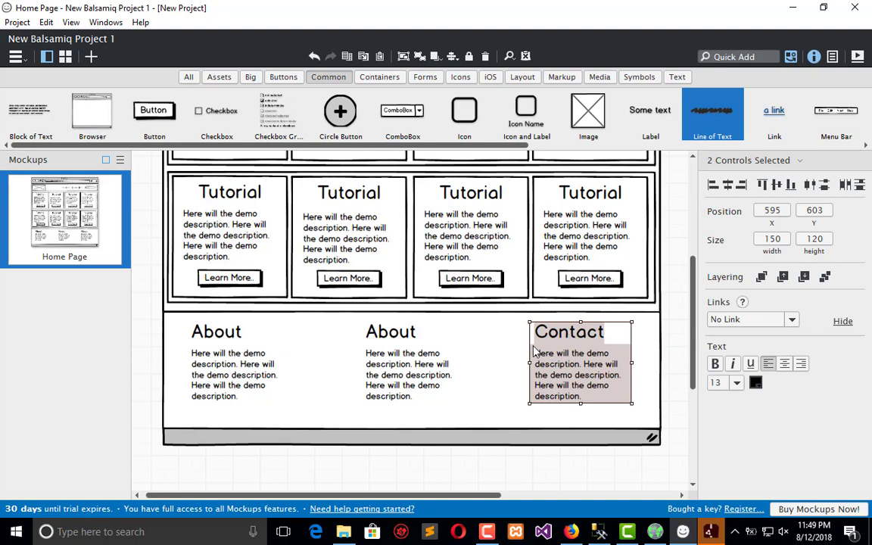
pyautogui.click(394, 337)
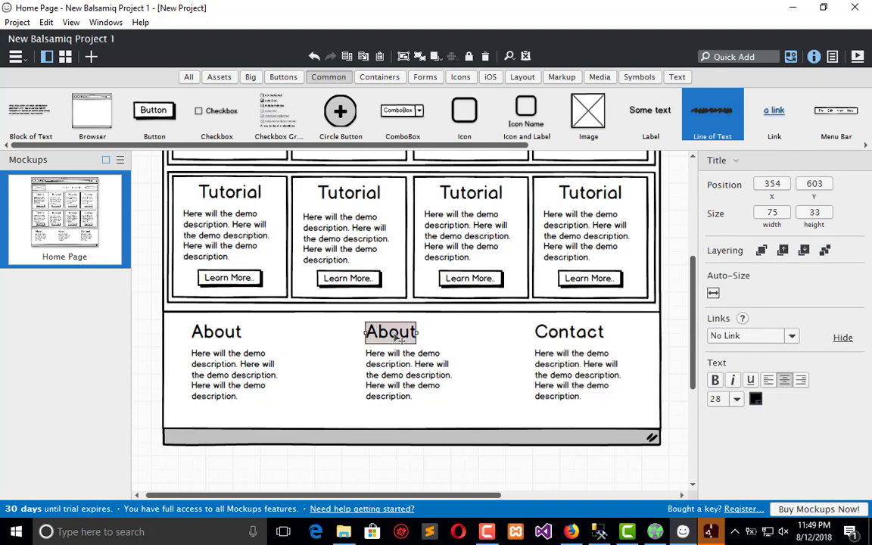
pyautogui.doubleClick(394, 338)
pyautogui.write('L')
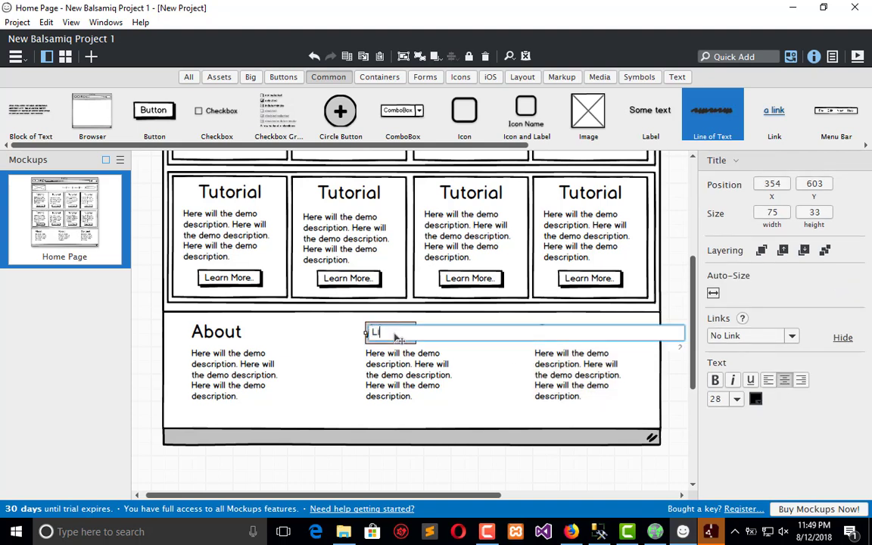
pyautogui.write('inks')
pyautogui.press('Return')
# - Replace the description under the Links heading with a List control aligned to the heading's left edge
pyautogui.click(392, 385)
pyautogui.press('Delete')
pyautogui.click(733, 56)
pyautogui.write('link')
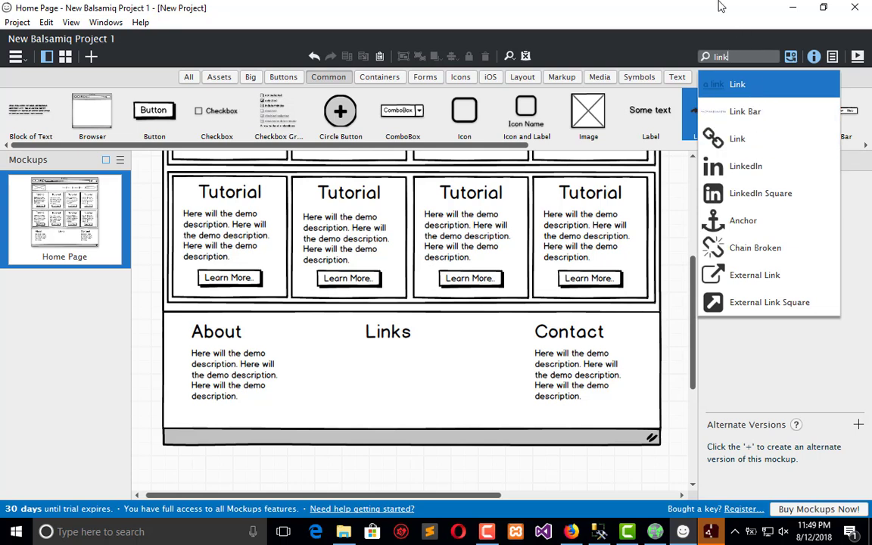
pyautogui.press('Escape')
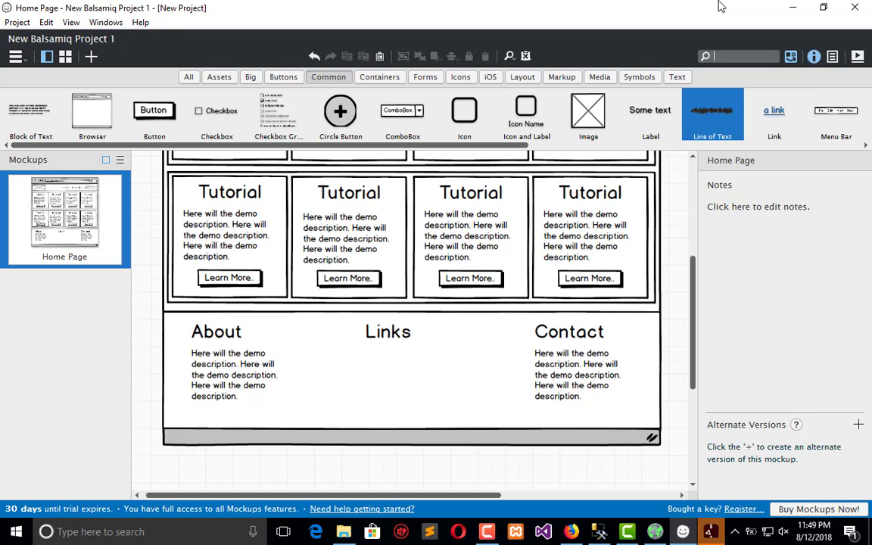
pyautogui.write('list')
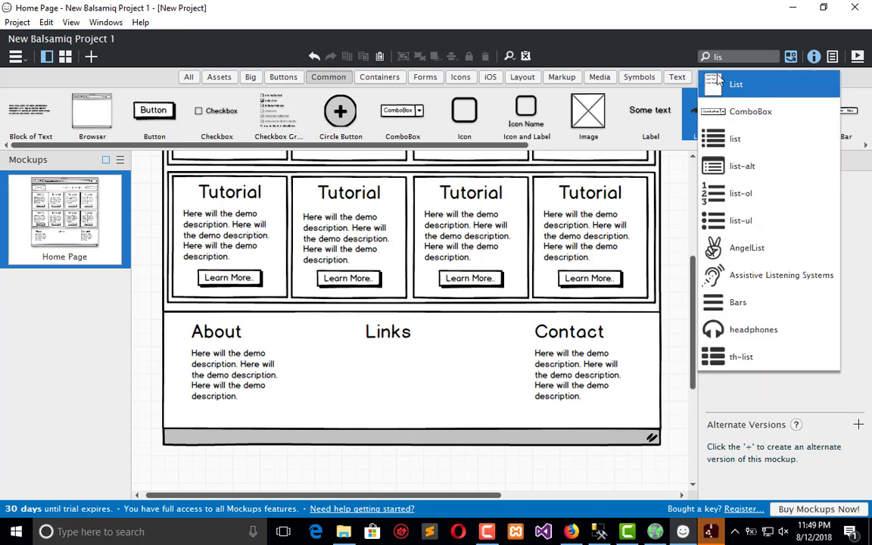
pyautogui.press('Return')
pyautogui.moveTo(204, 209); pyautogui.dragTo(398, 369)
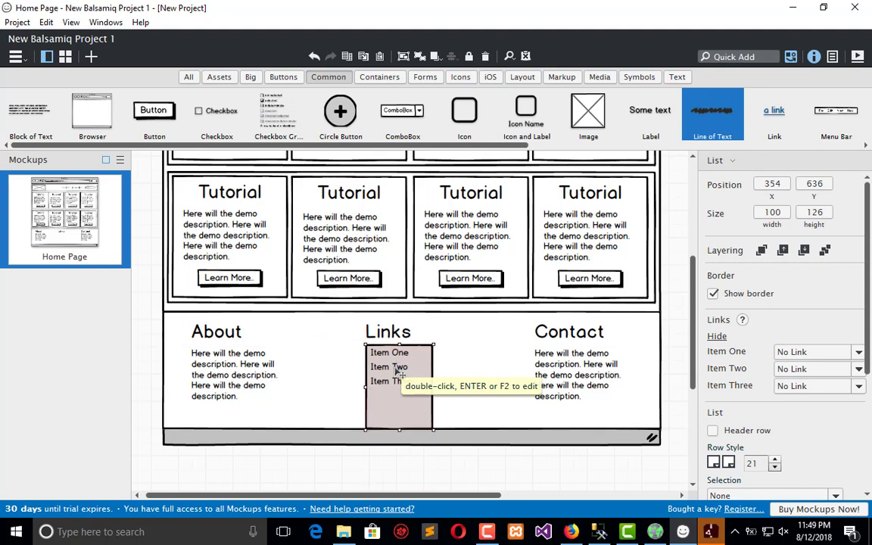
# - Hide the border of the Links list and shorten the list to a height of 95
pyautogui.click(713, 293)
pyautogui.click(453, 324)
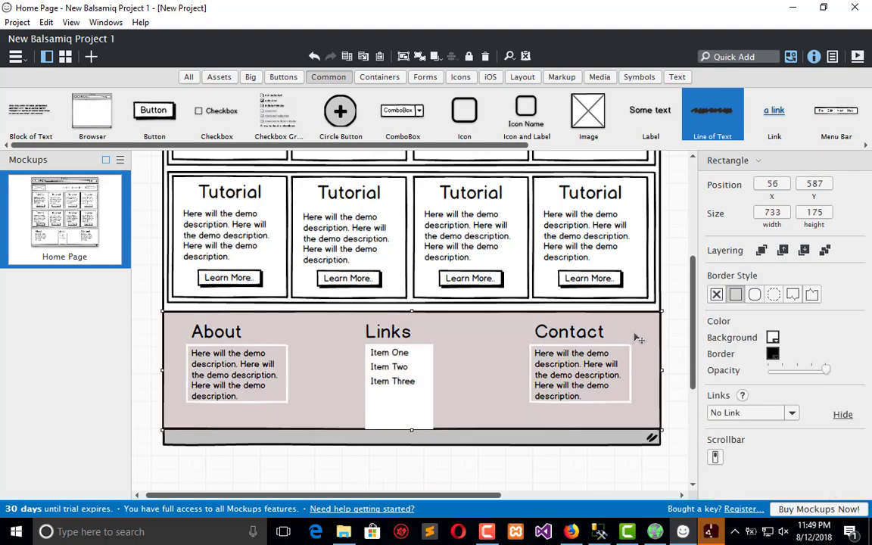
pyautogui.press('Escape')
pyautogui.click(402, 403)
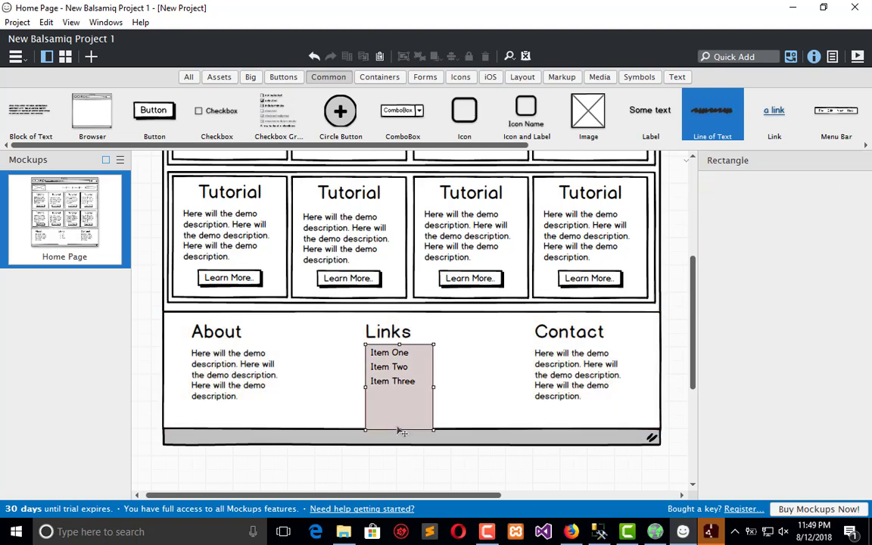
pyautogui.click(676, 356)
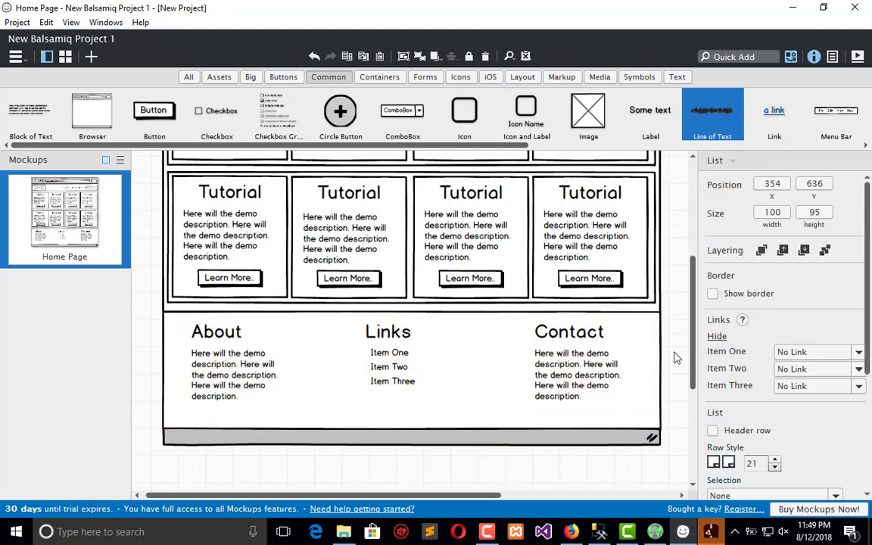
# - Replace the description under the Contact heading with a Text Input 156 wide, aligned to the heading's left edge
pyautogui.click(582, 369)
pyautogui.press('Delete')
pyautogui.click(733, 56)
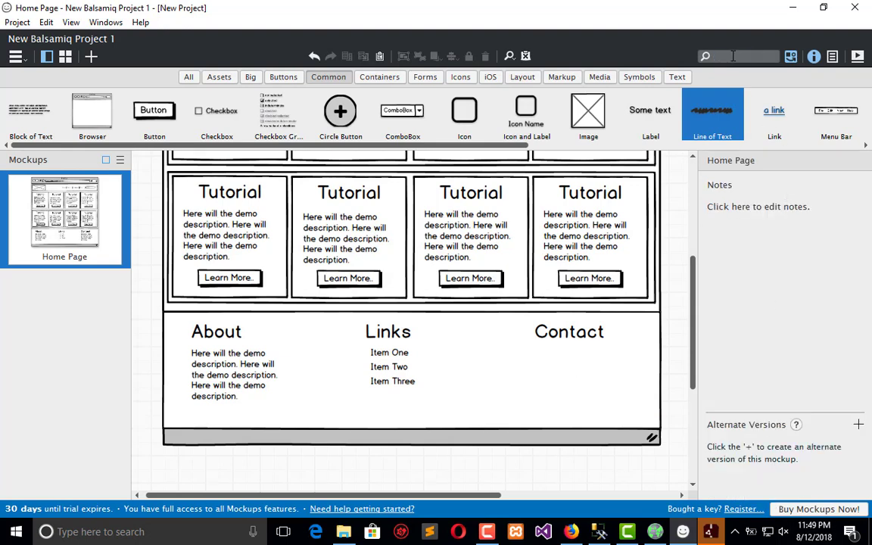
pyautogui.write('in')
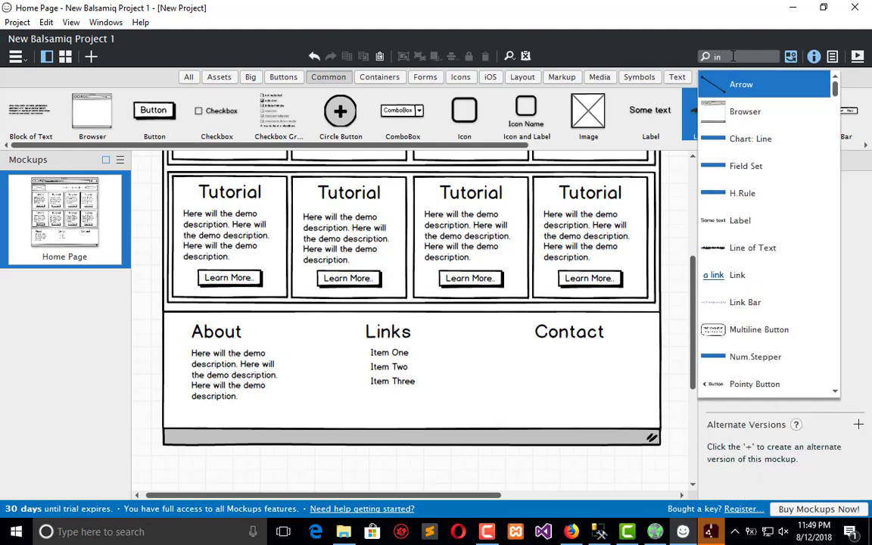
pyautogui.write('p')
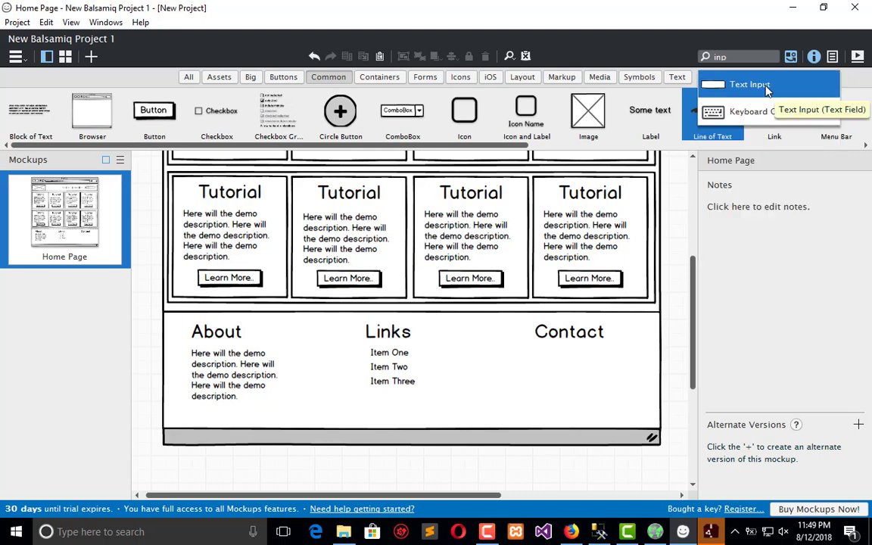
pyautogui.click(758, 88)
pyautogui.moveTo(193, 191); pyautogui.dragTo(640, 354)
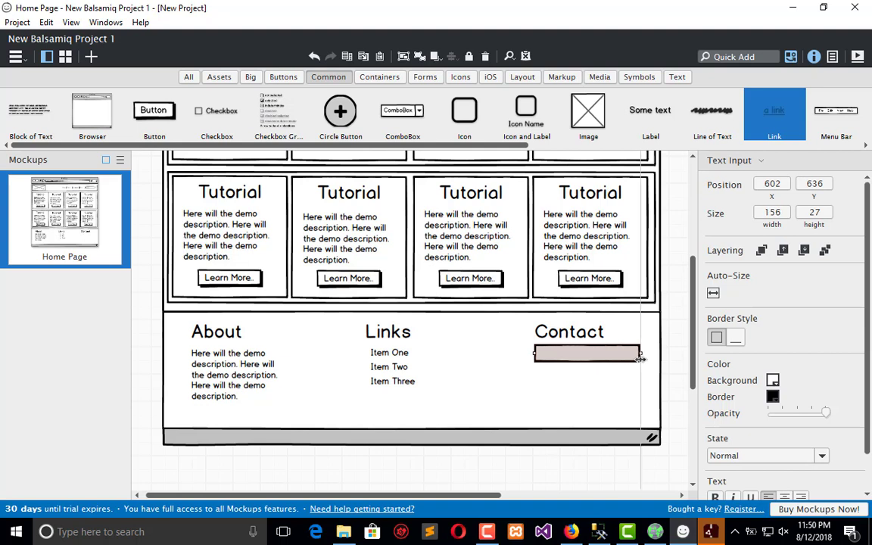
# - Set the text of the input field under the Contact heading to "Enter your email"
pyautogui.doubleClick(596, 354)
pyautogui.write('Enter your email')
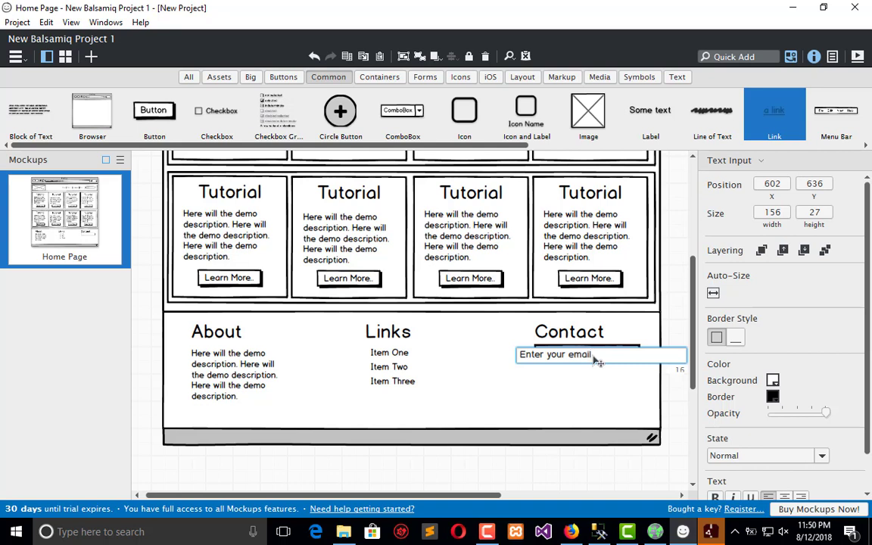
pyautogui.press('Return')
# - Copy the About description below the email input under Contact and size it to 156 wide and 56 high, aligned with the input
pyautogui.click(241, 375)
pyautogui.moveTo(241, 375); pyautogui.dragTo(585, 407)
pyautogui.moveTo(637, 389); pyautogui.dragTo(641, 389)
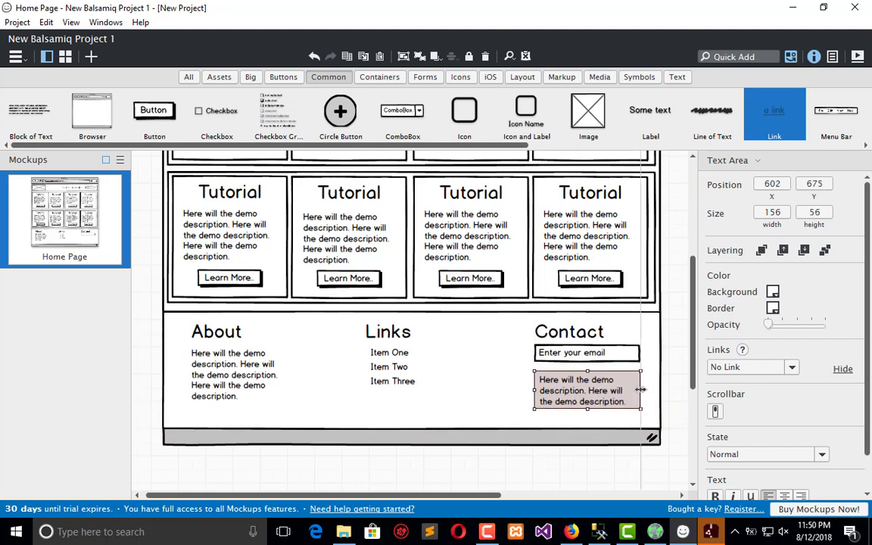
pyautogui.click(627, 365)
# - Add a Circle Button with an XS plus icon at the right end of the email input, sized 38 by 30
pyautogui.click(758, 58)
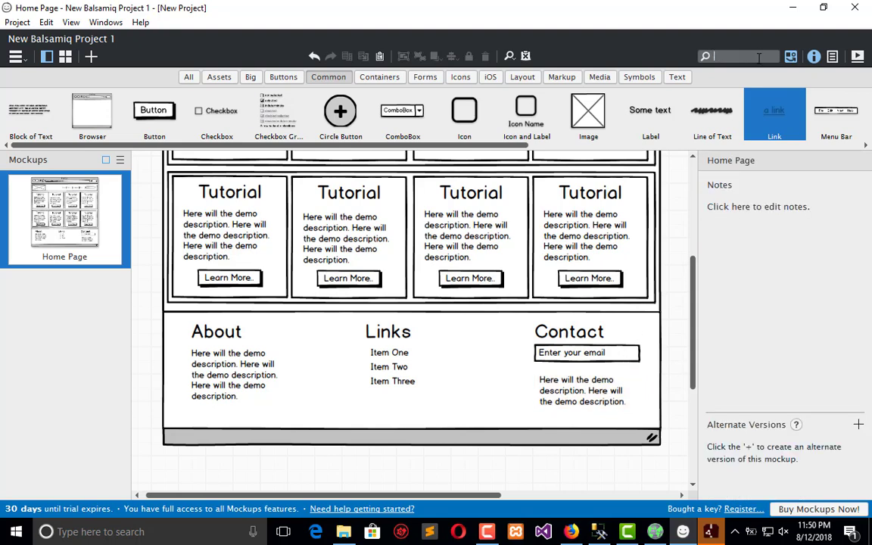
pyautogui.write('button')
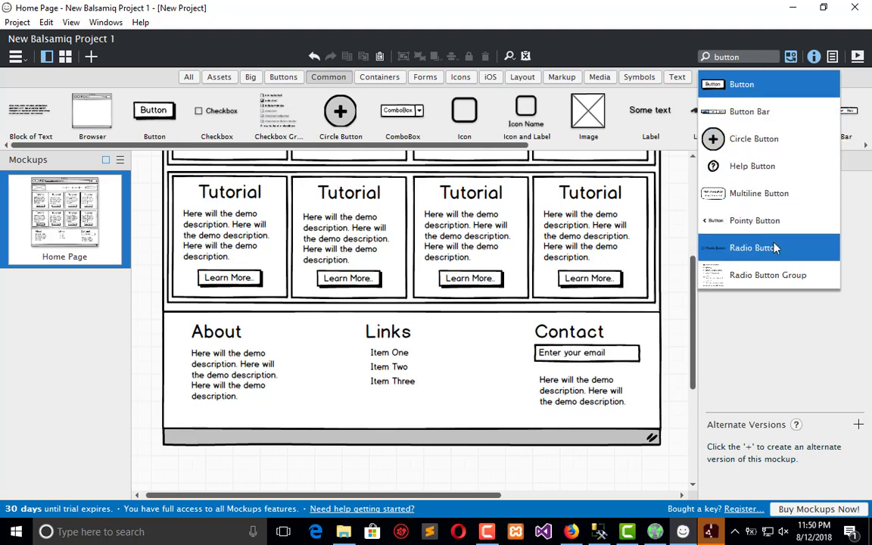
pyautogui.click(712, 139)
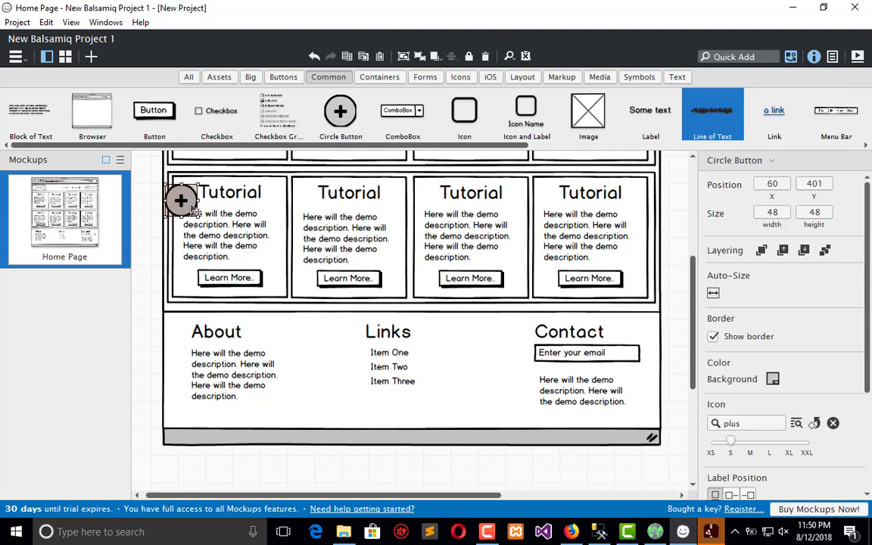
pyautogui.moveTo(198, 217); pyautogui.dragTo(627, 353)
pyautogui.moveTo(731, 441); pyautogui.dragTo(712, 441)
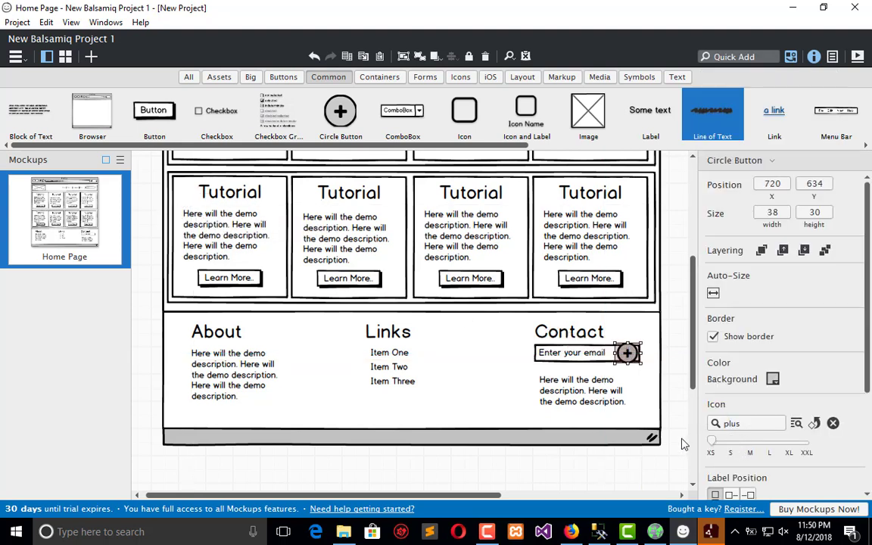
pyautogui.click(649, 391)
# - Hide the border of the circle button in the email input
pyautogui.click(627, 353)
pyautogui.scroll(-1, 784, 454)
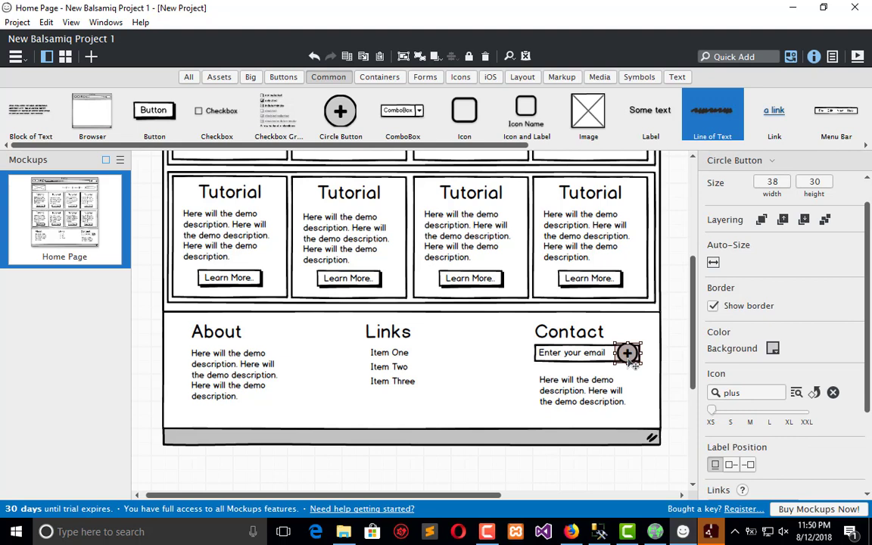
pyautogui.click(714, 307)
pyautogui.click(714, 307)
pyautogui.click(714, 306)
pyautogui.click(648, 369)
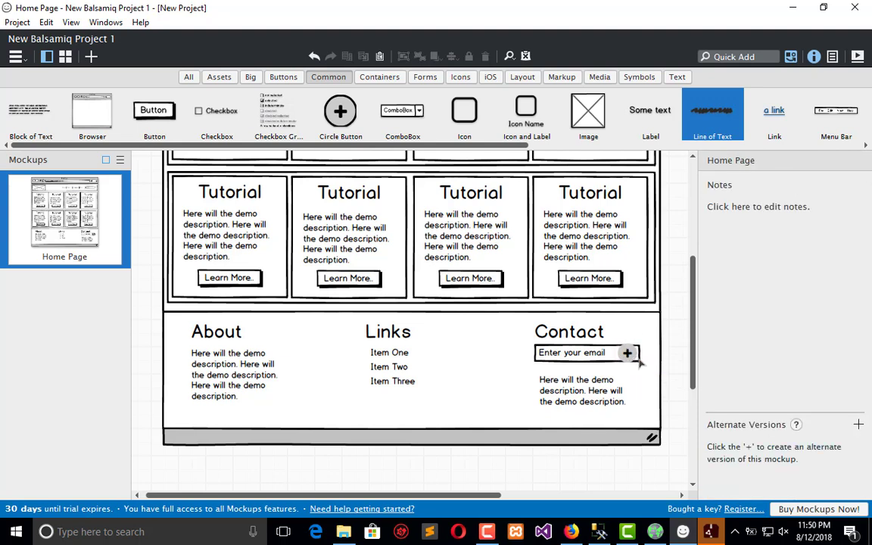
# - Shrink the circle button to about 22 by 25 and fit it inside the right end of the email input
pyautogui.click(639, 363)
pyautogui.moveTo(638, 363)
pyautogui.mouseDown()
pyautogui.moveTo(622, 353)
pyautogui.moveTo(630, 352)
pyautogui.mouseUp()
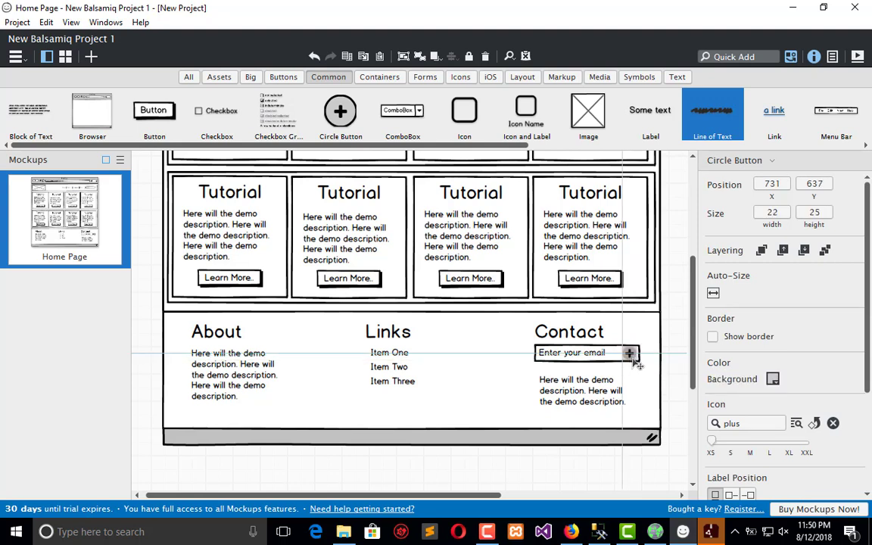
pyautogui.click(672, 391)
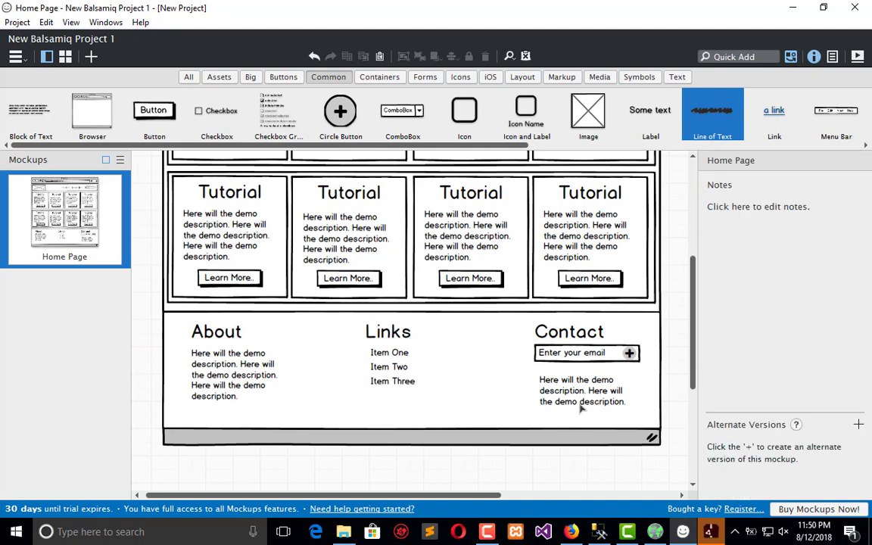
pyautogui.scroll(-3, 575, 386)
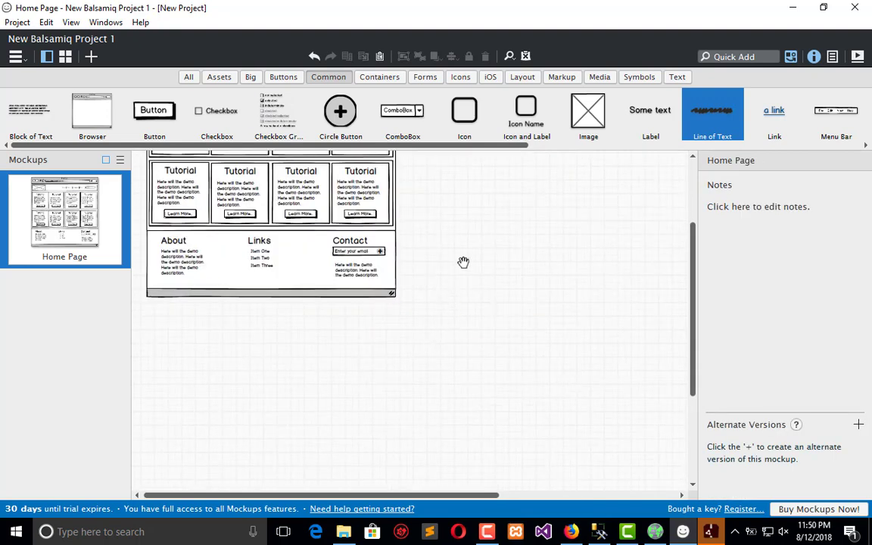
pyautogui.scroll(2, 531, 318)
pyautogui.scroll(1, 460, 344)
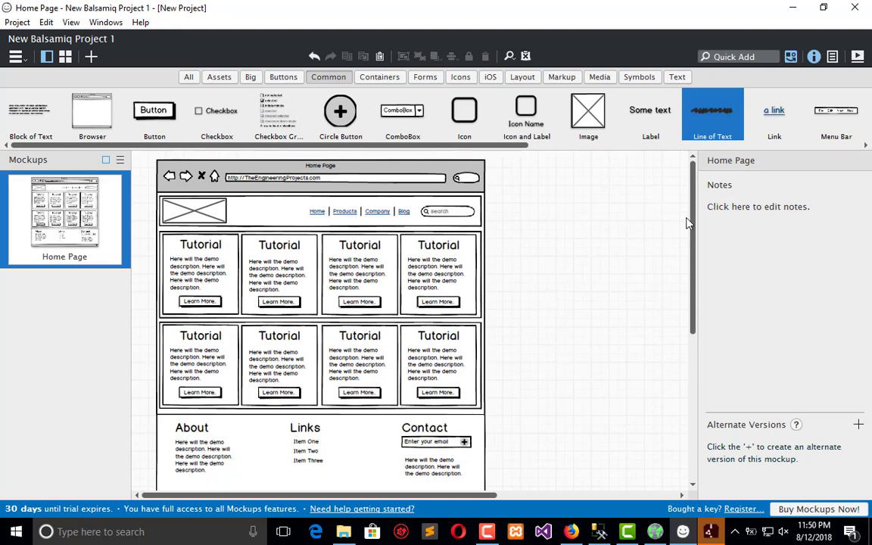
pyautogui.moveTo(691, 231)
pyautogui.mouseDown()
pyautogui.moveTo(679, 284)
pyautogui.moveTo(687, 239)
pyautogui.mouseUp()
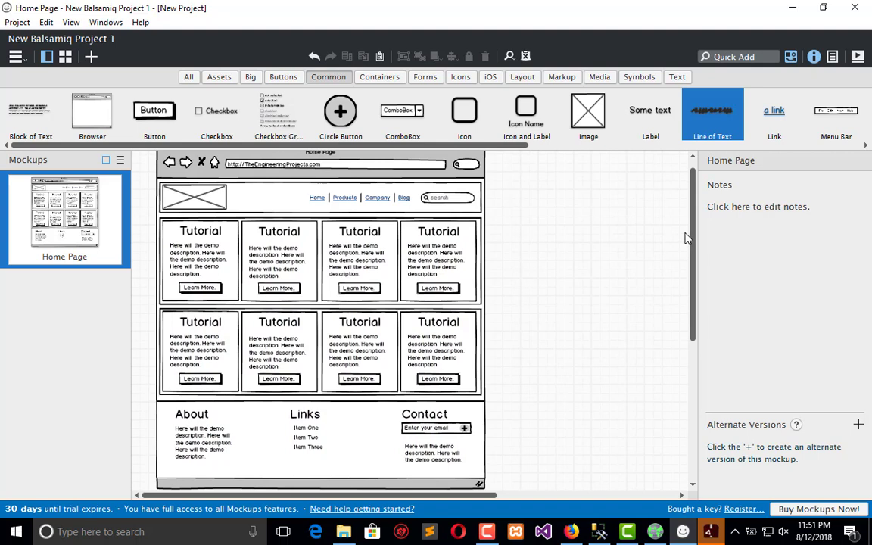